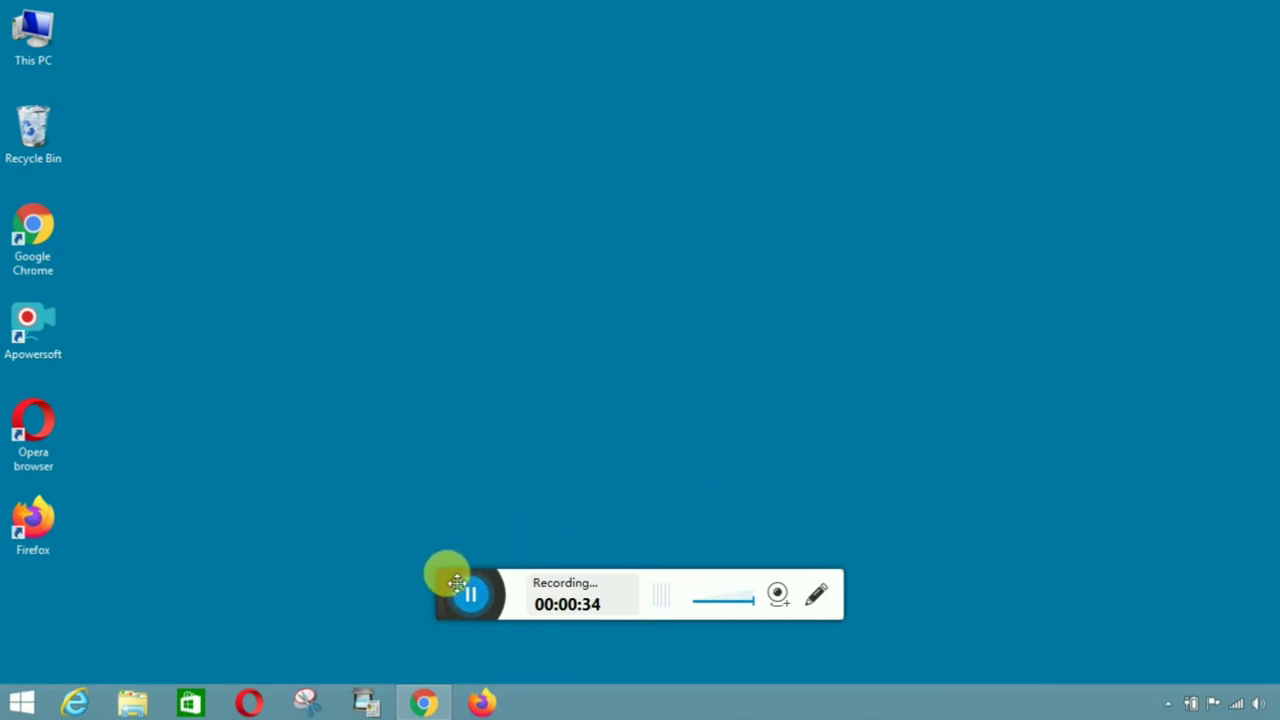
# Restore the e-District browser window from the Chrome taskbar icon
pyautogui.moveTo(462, 584); pyautogui.dragTo(543, 663)
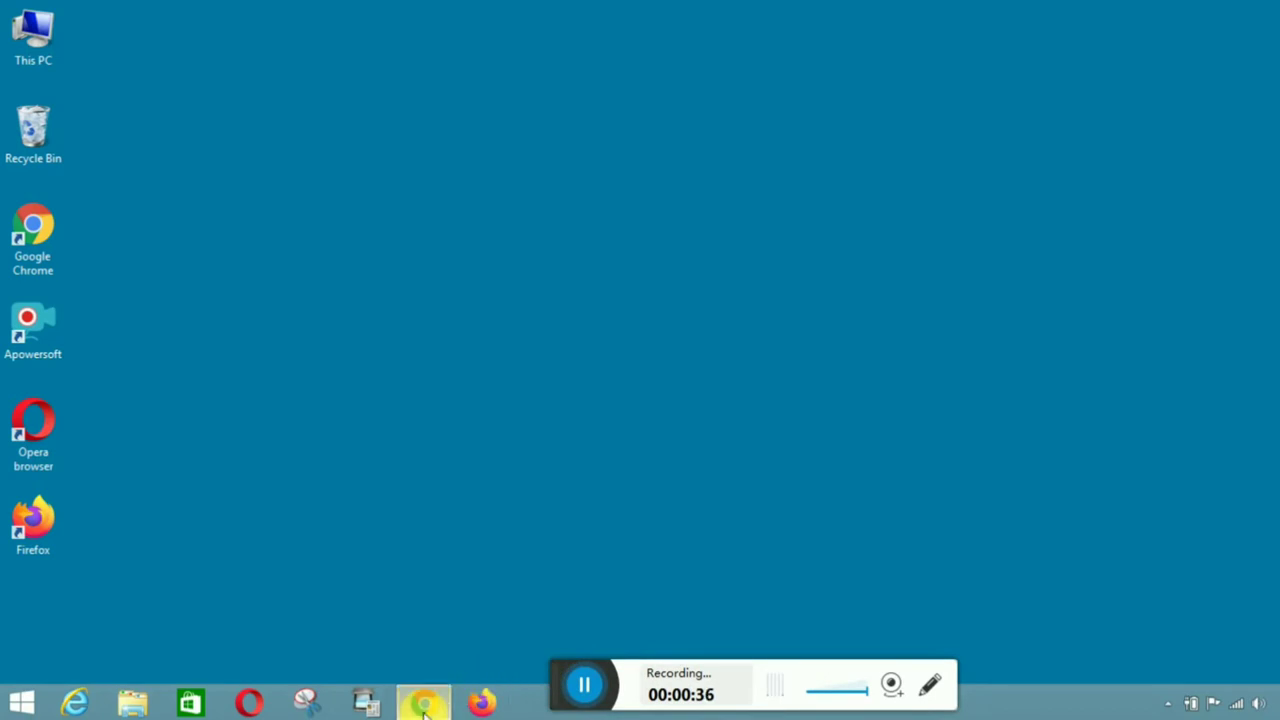
pyautogui.click(423, 703)
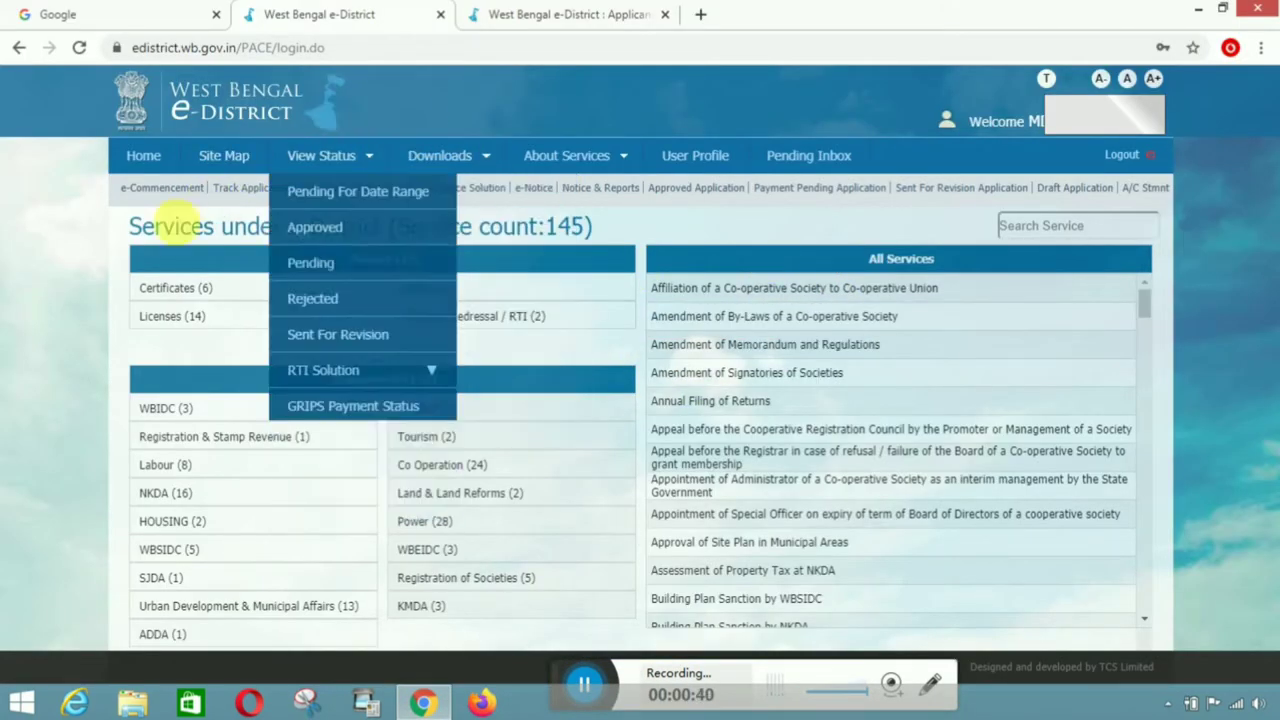
pyautogui.moveTo(137, 298)
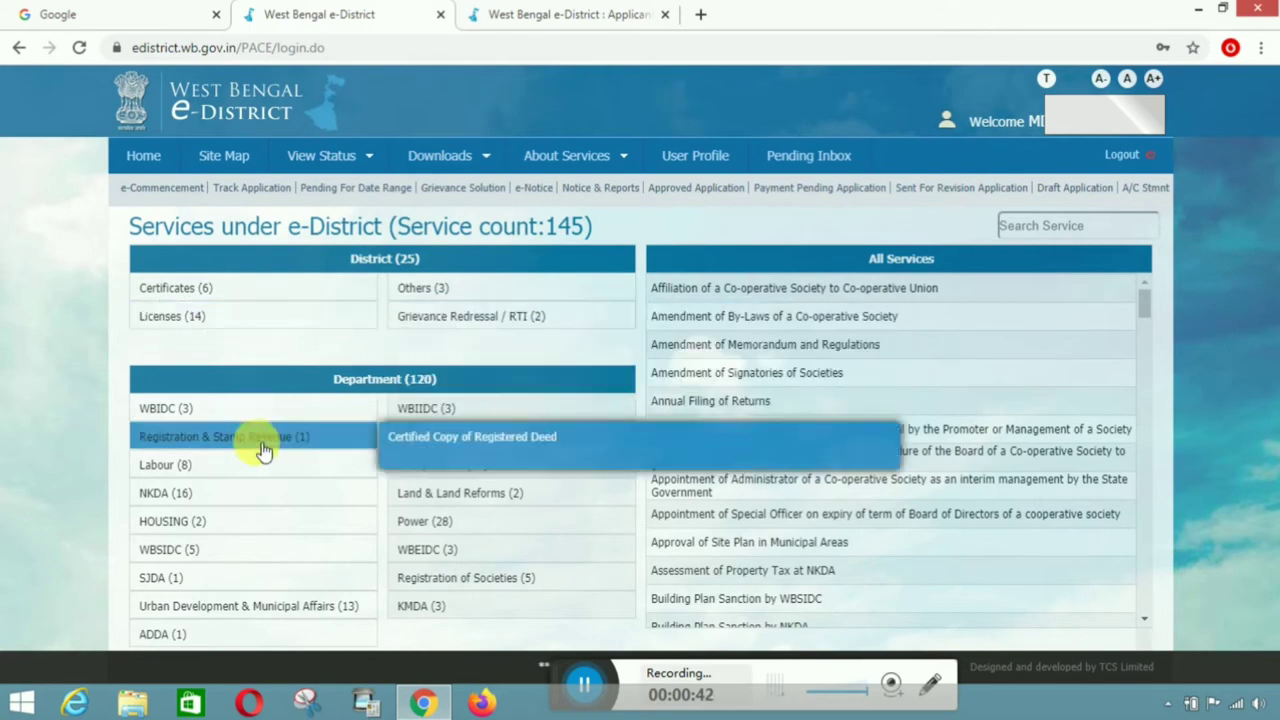
pyautogui.moveTo(268, 469)
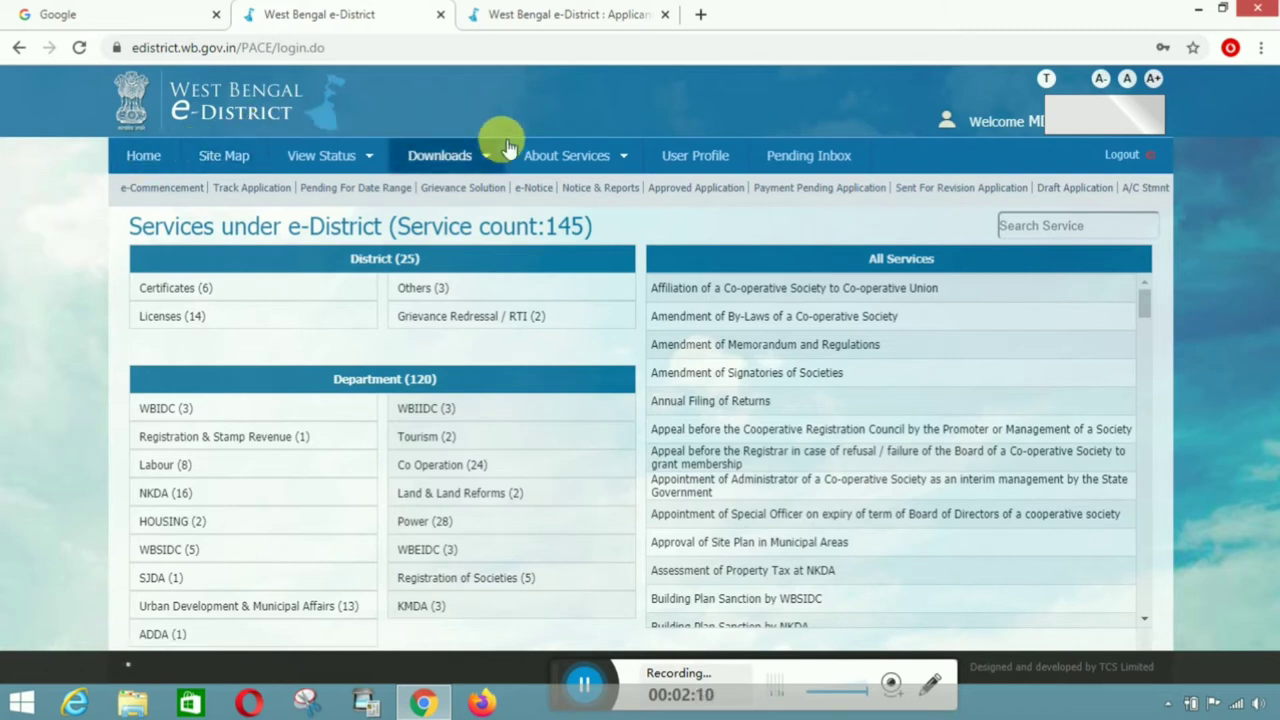
pyautogui.moveTo(235, 289)
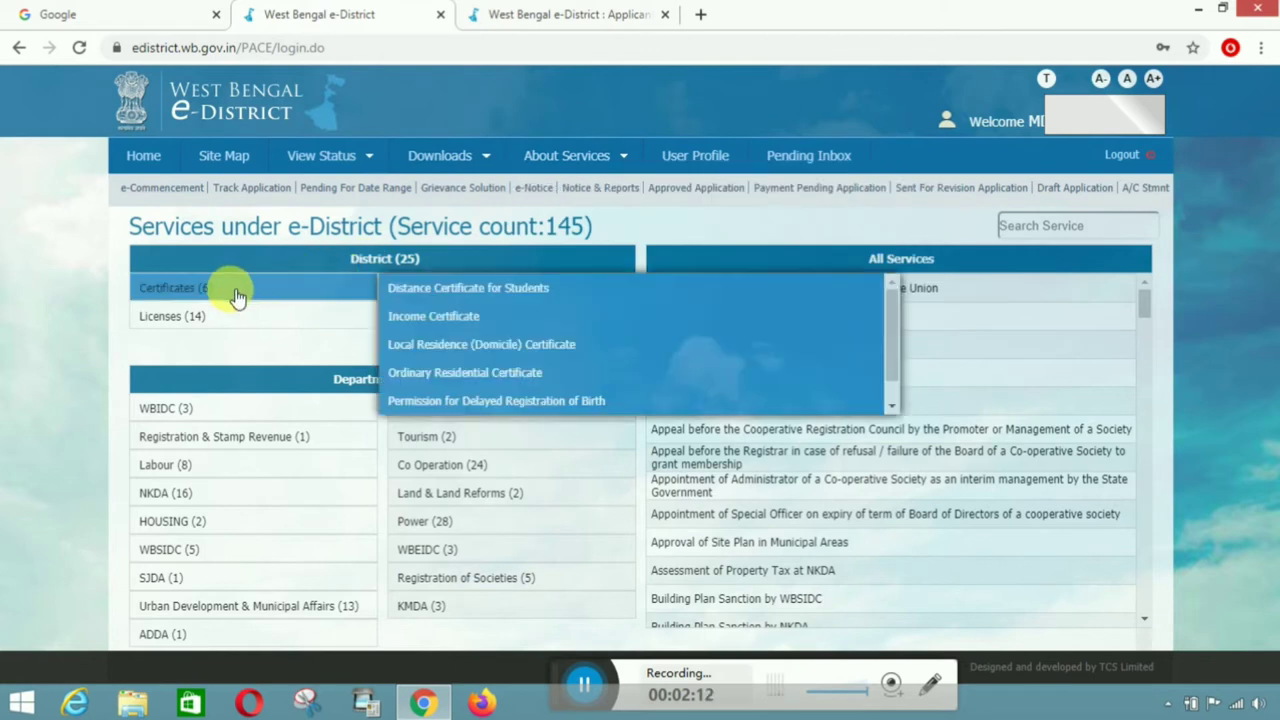
pyautogui.moveTo(220, 322)
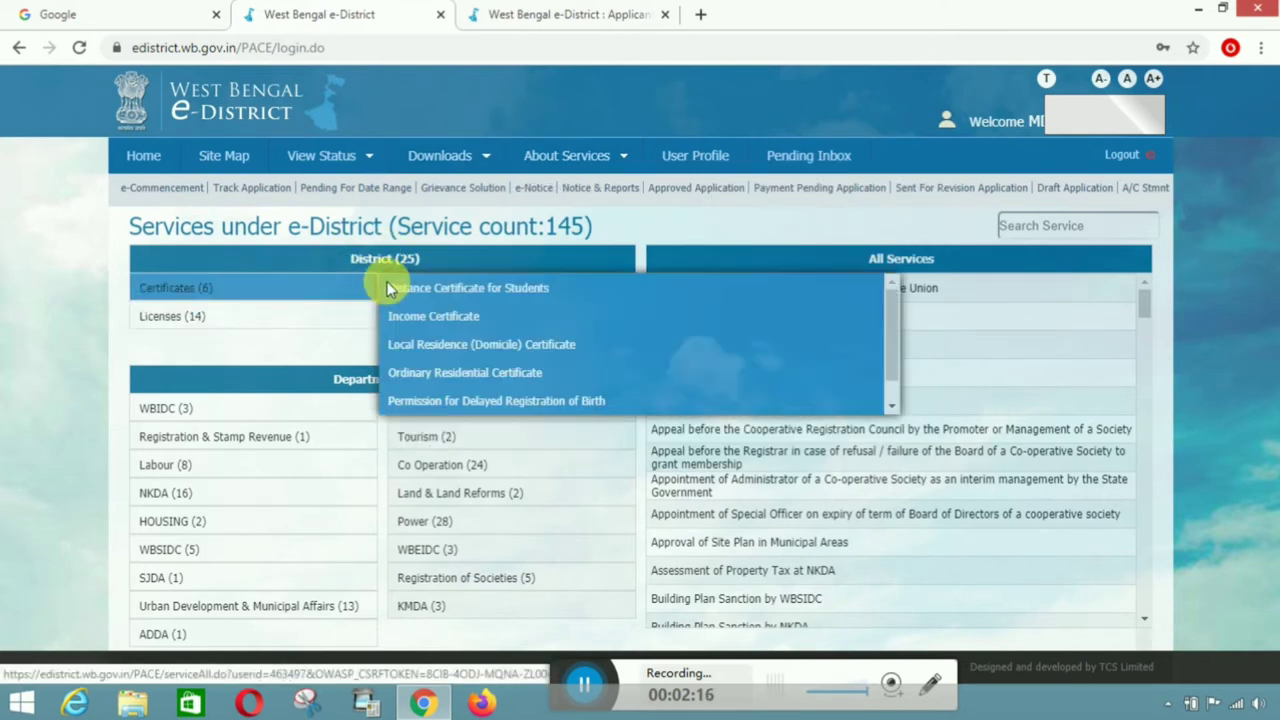
pyautogui.moveTo(429, 288)
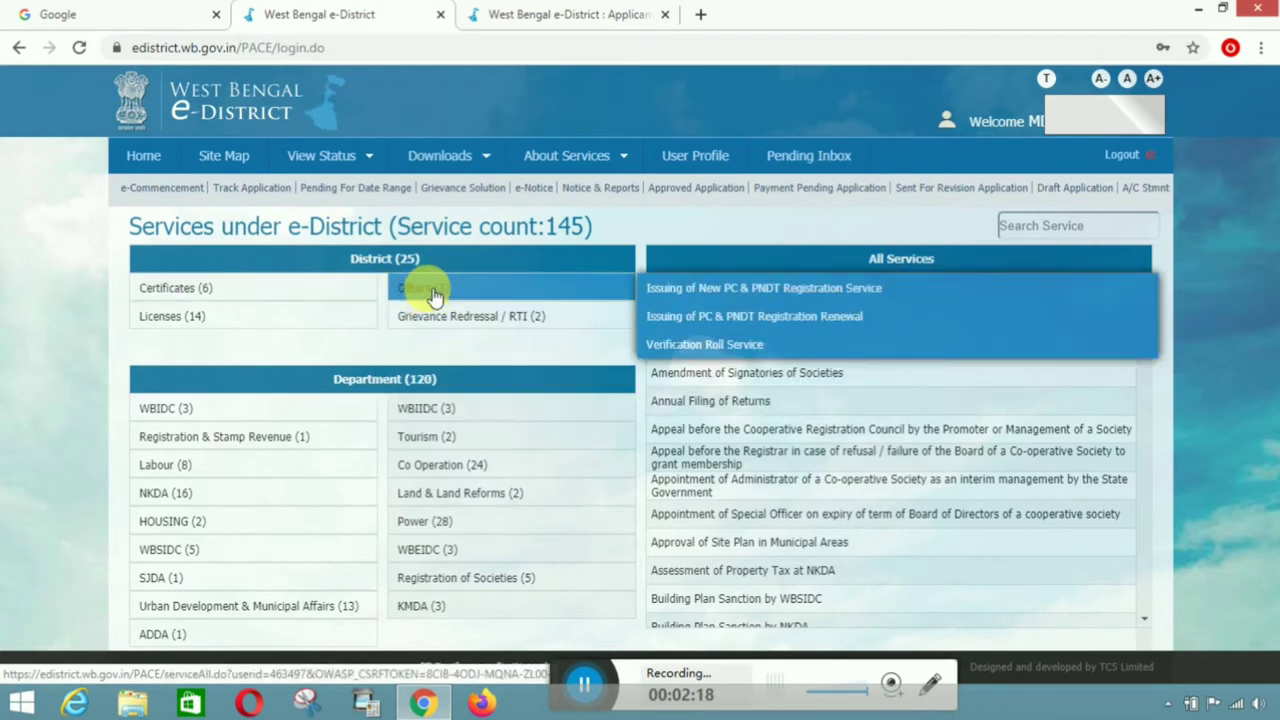
pyautogui.moveTo(467, 320)
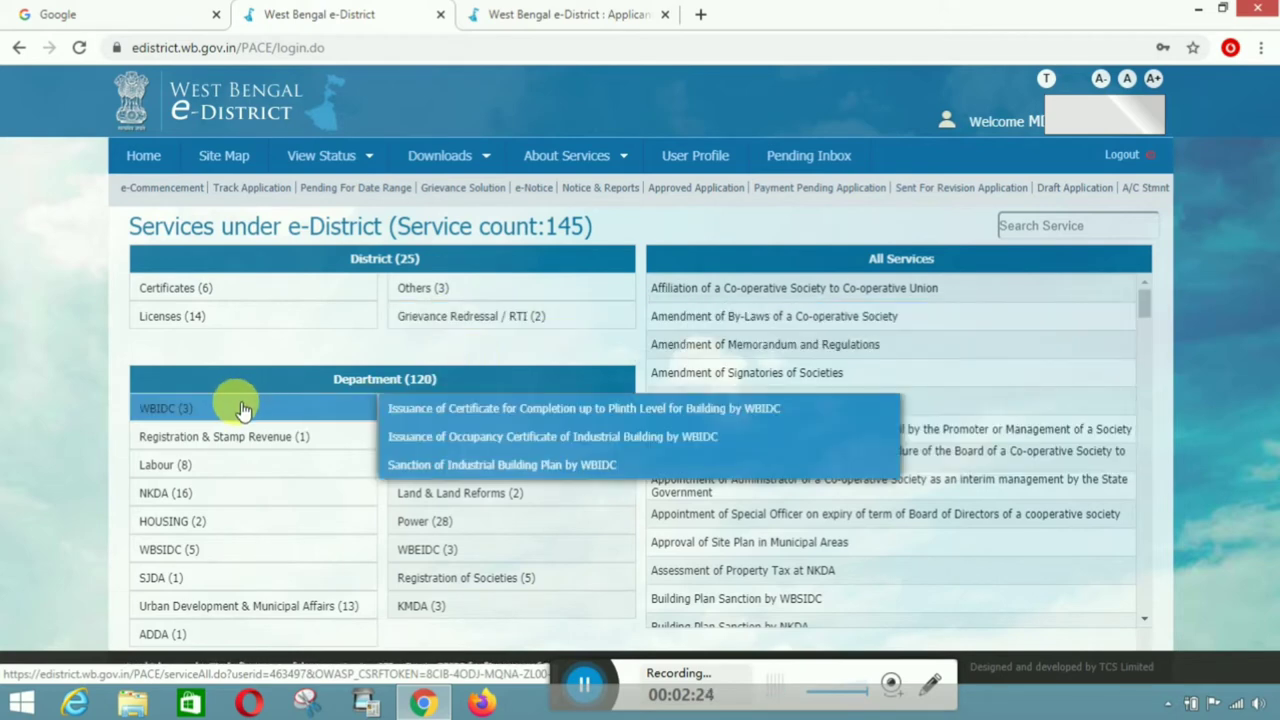
pyautogui.moveTo(231, 436)
pyautogui.moveTo(229, 471)
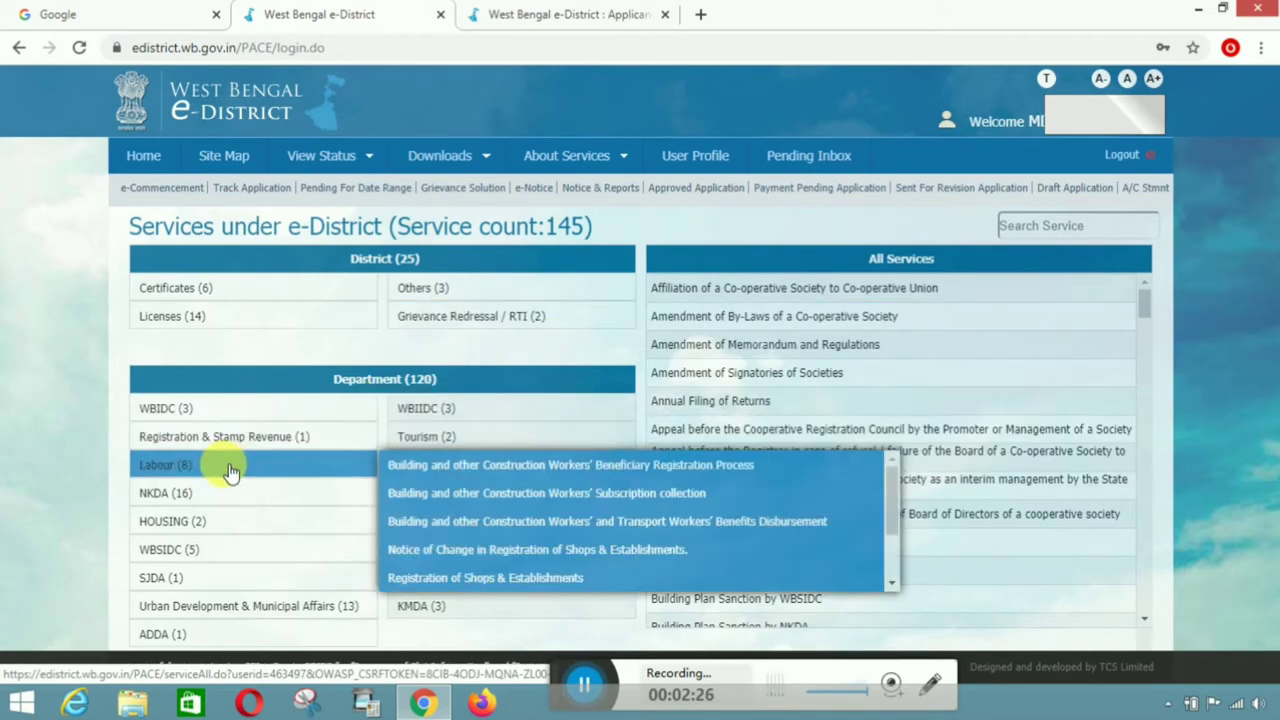
pyautogui.moveTo(215, 546)
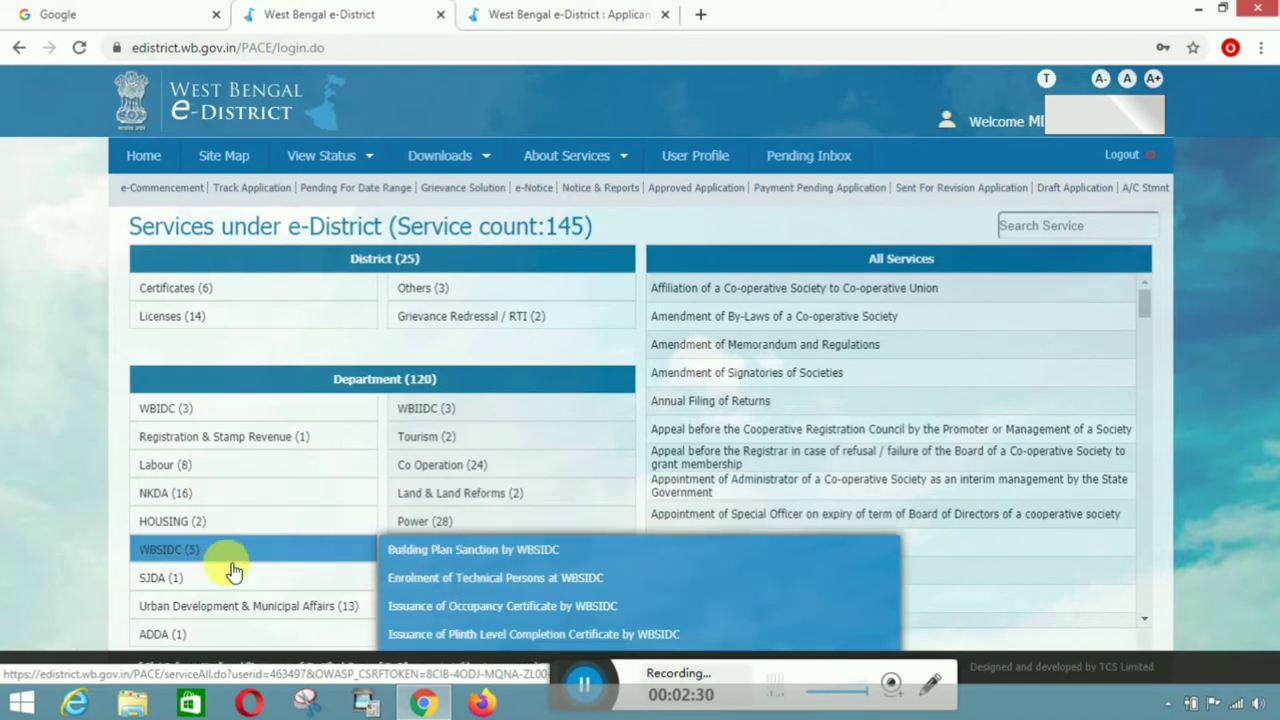
pyautogui.moveTo(221, 596)
pyautogui.moveTo(225, 628)
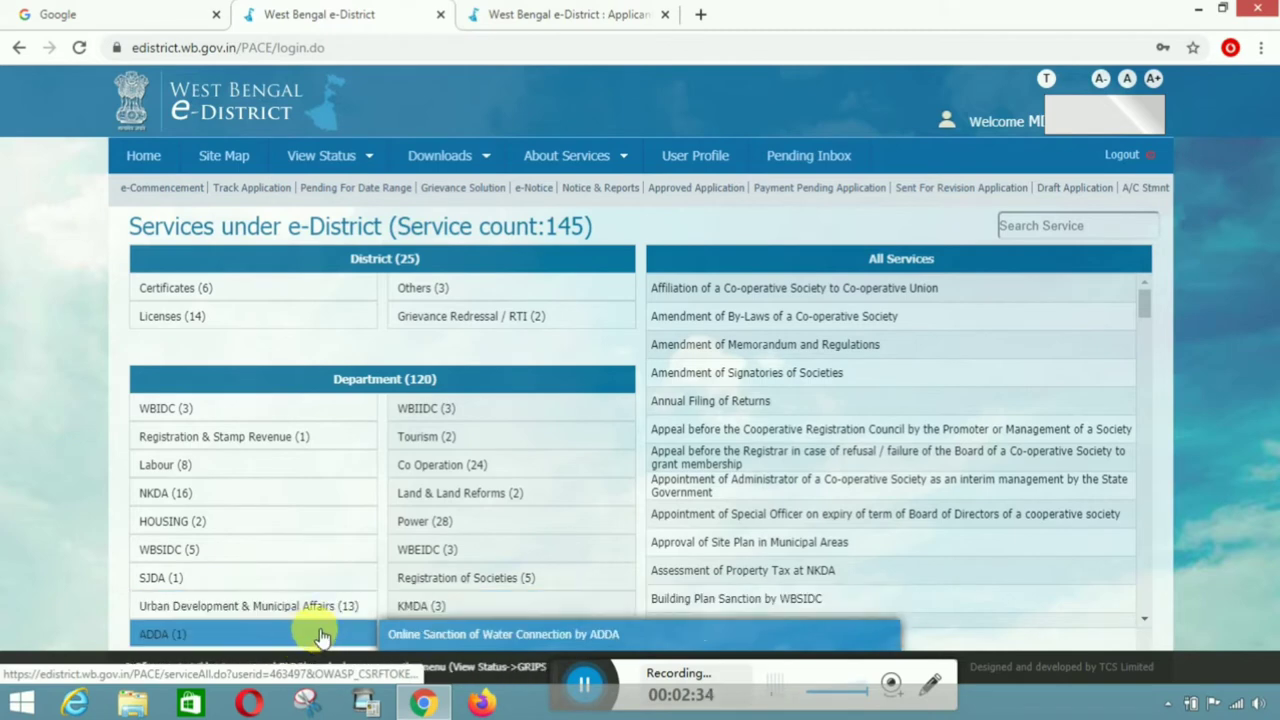
pyautogui.moveTo(468, 465)
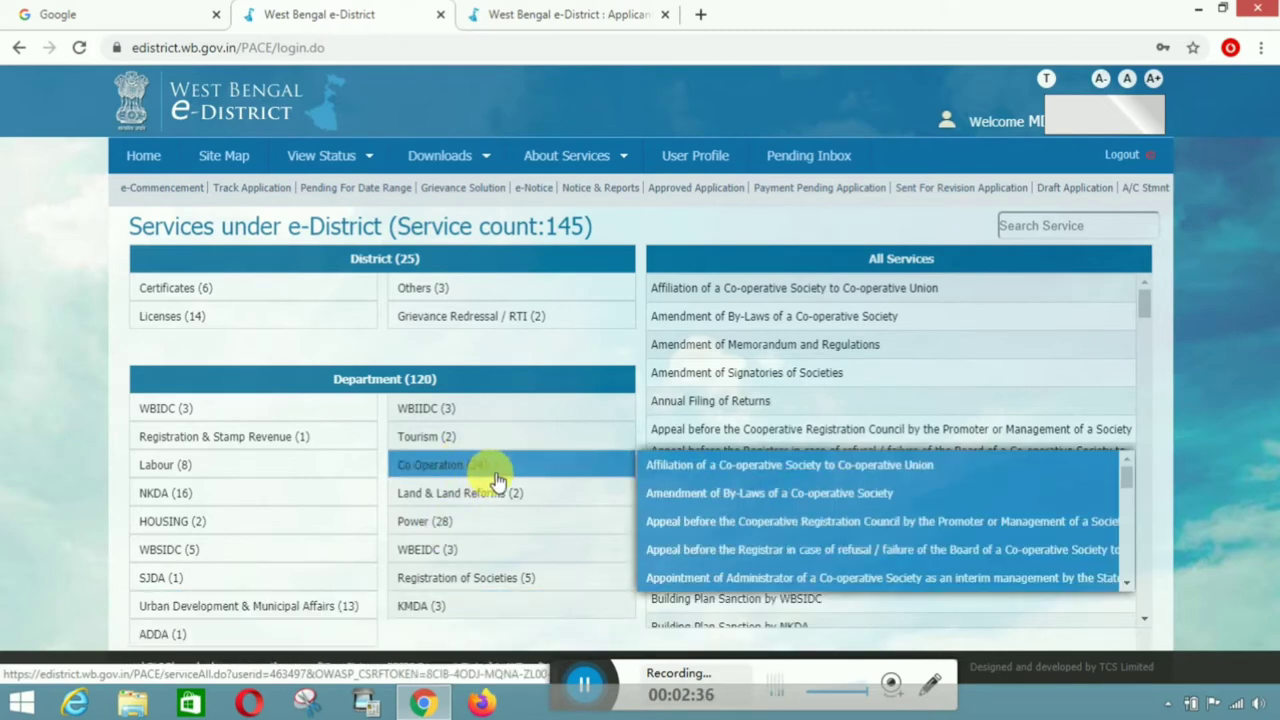
pyautogui.moveTo(491, 528)
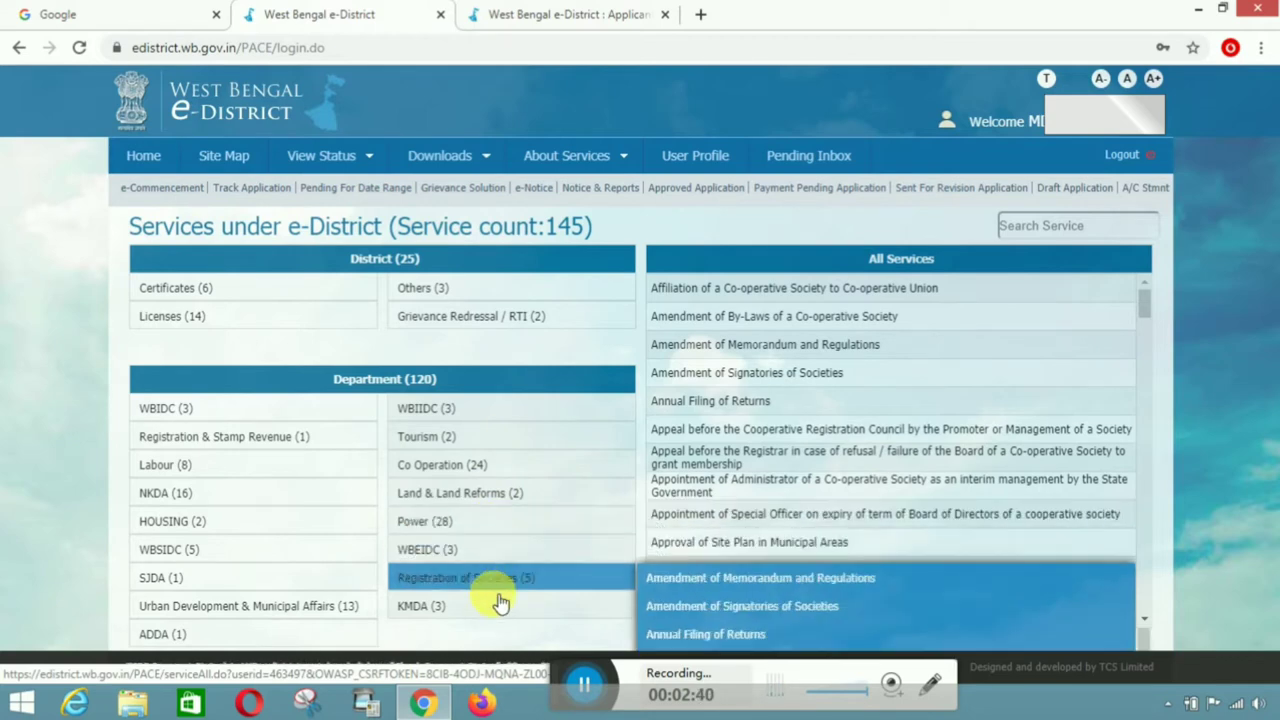
pyautogui.moveTo(503, 609)
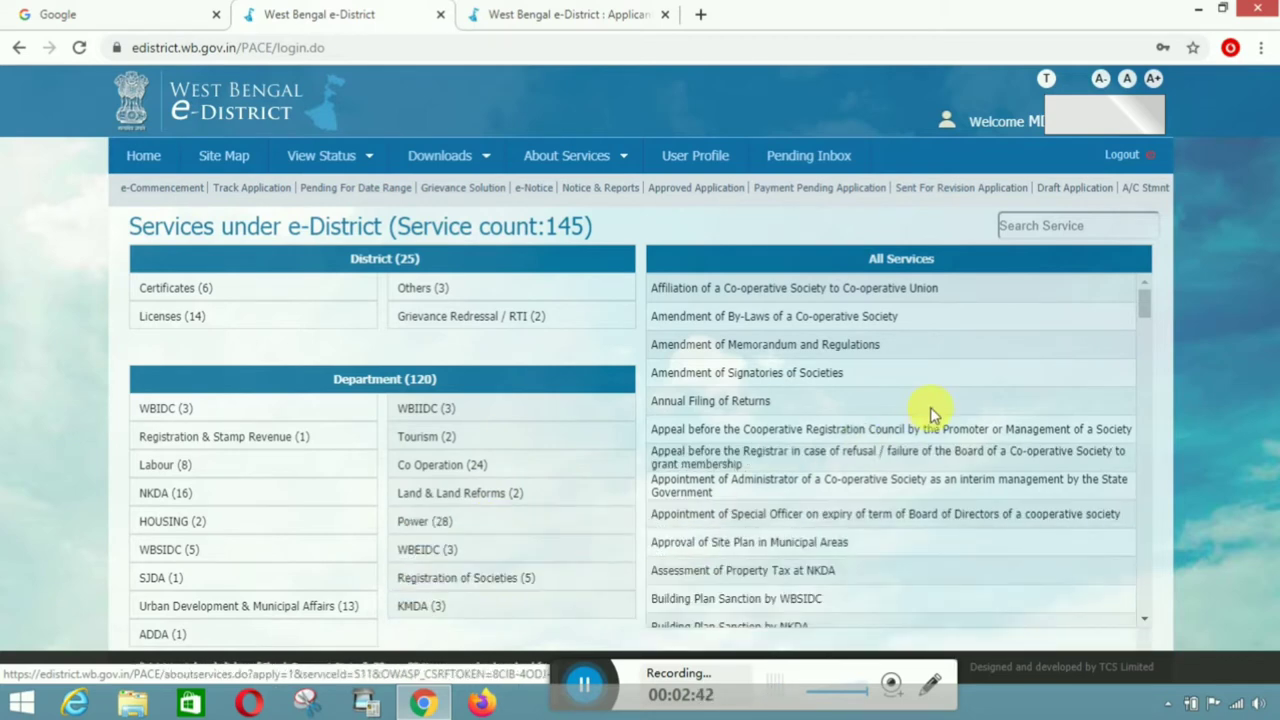
pyautogui.scroll(-15, 943, 349)
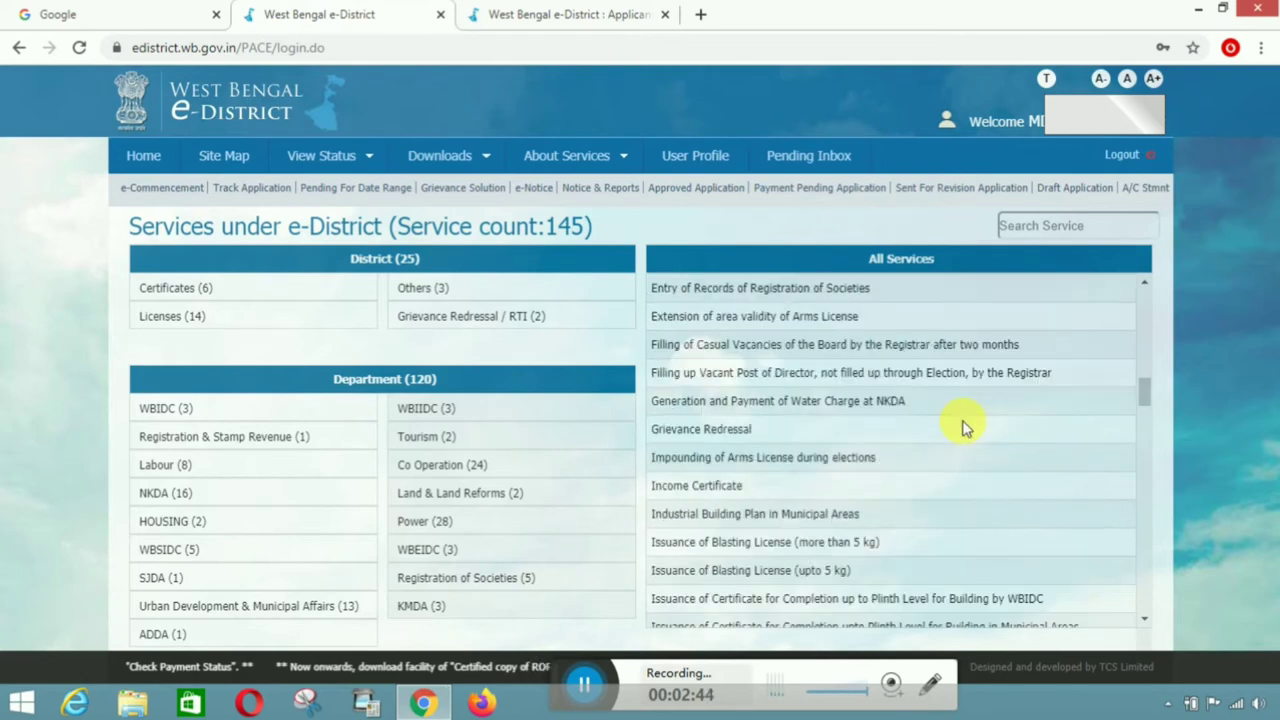
pyautogui.click(1097, 226)
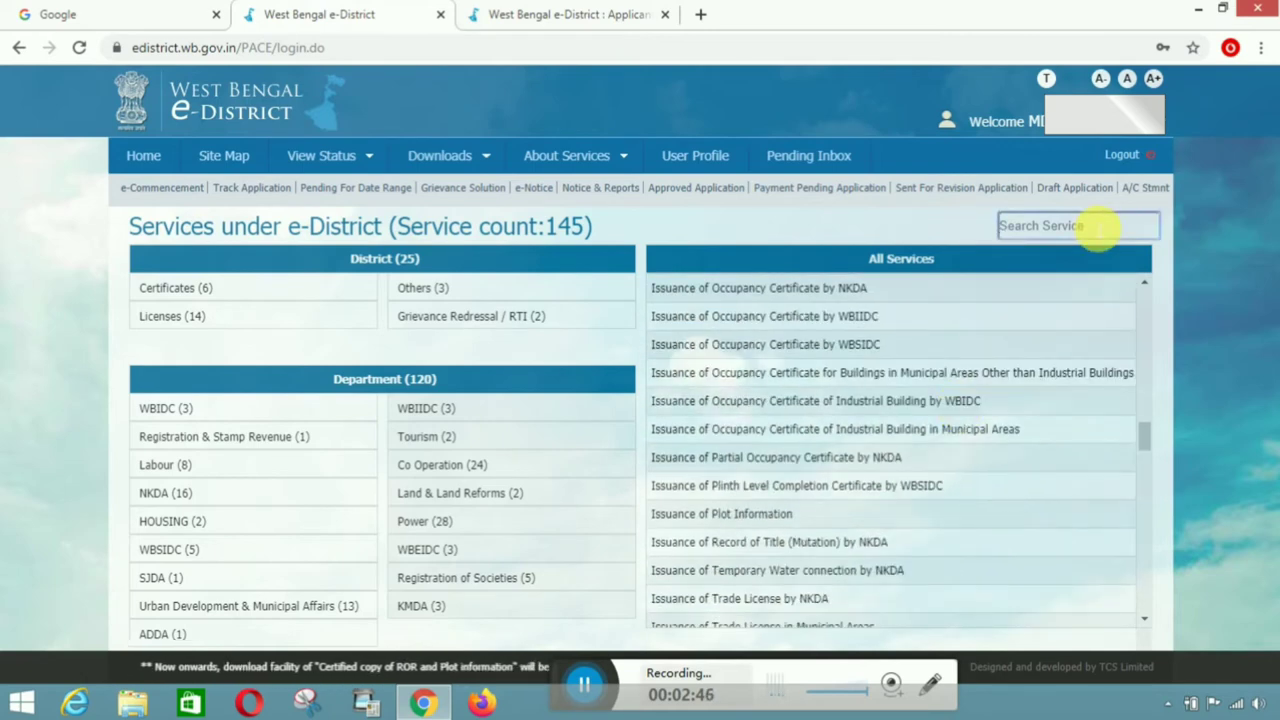
pyautogui.write('plot')
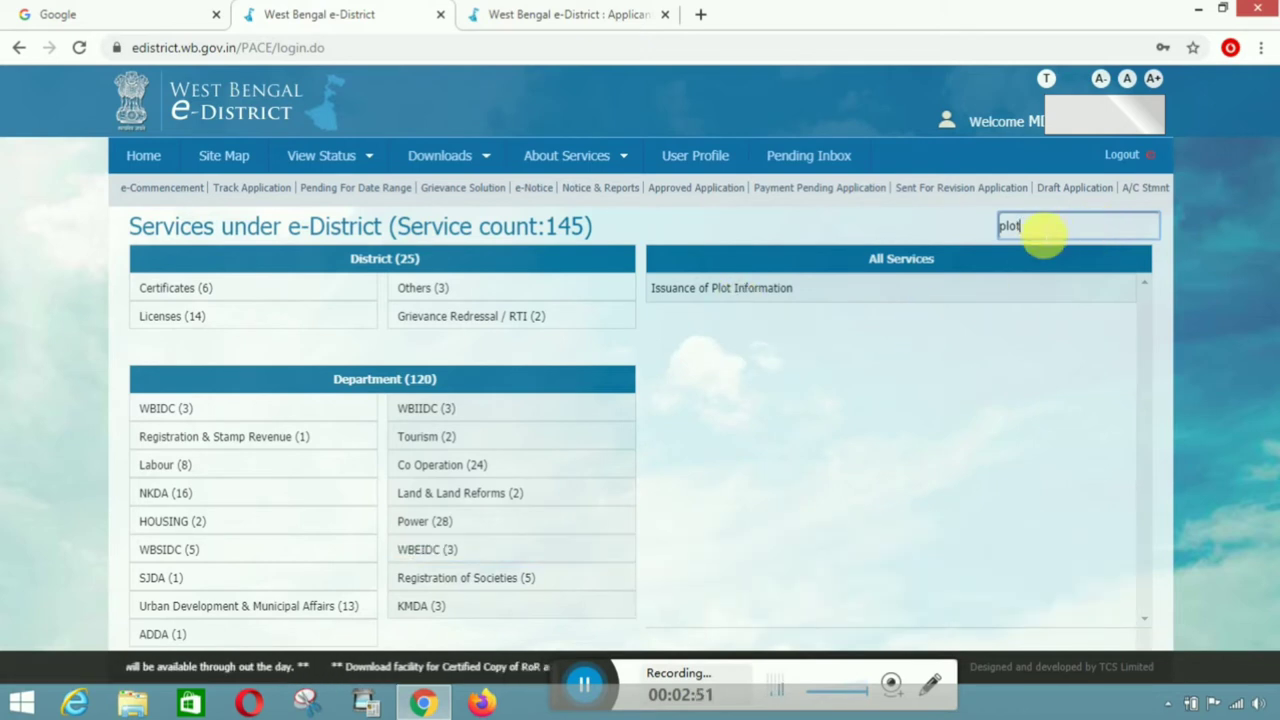
pyautogui.moveTo(1043, 228); pyautogui.dragTo(993, 246)
pyautogui.press('BackSpace')
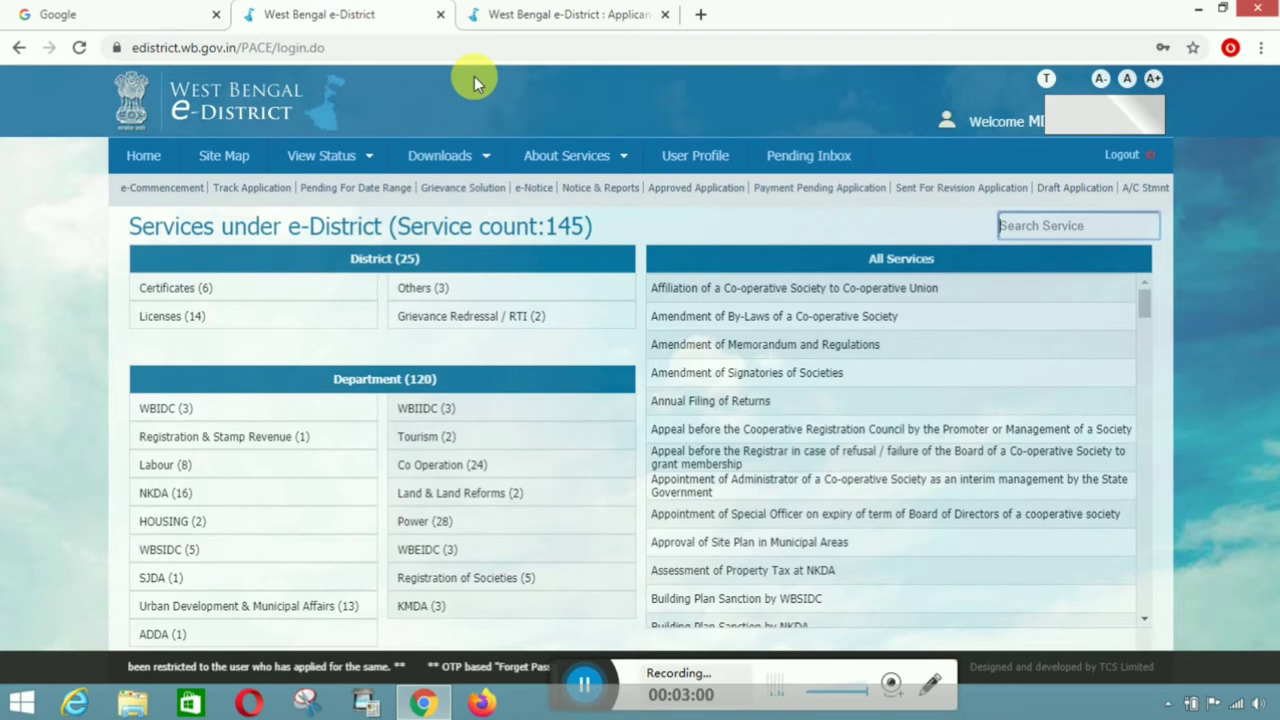
# Search Google for 'wb e district' and open the West Bengal e-District Applicant Login Page result
pyautogui.click(150, 14)
pyautogui.click(458, 362)
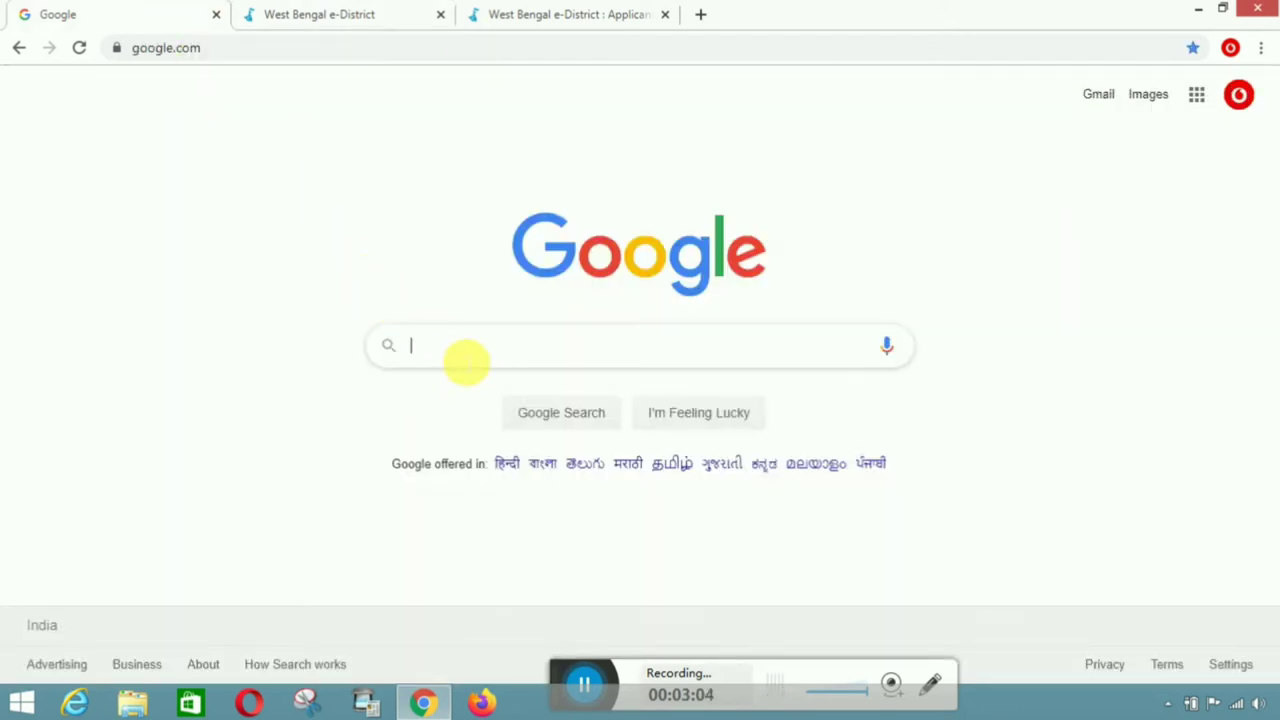
pyautogui.write('wb ')
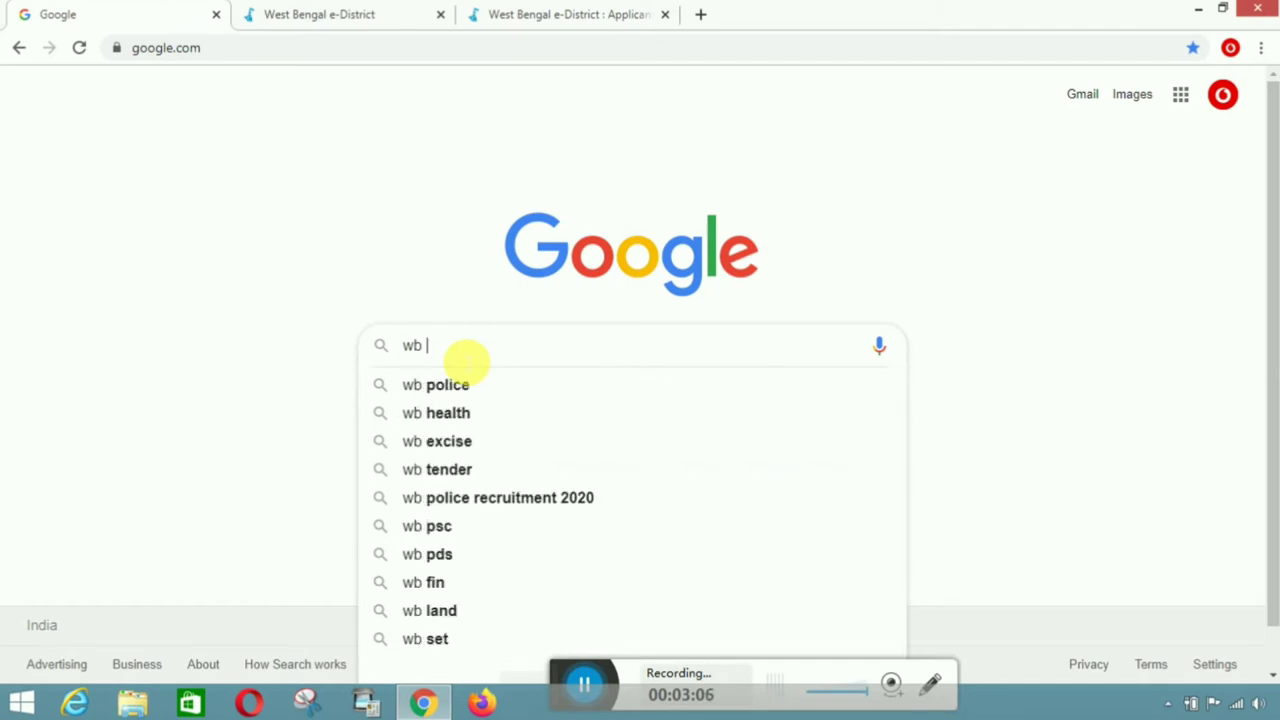
pyautogui.write('e dis')
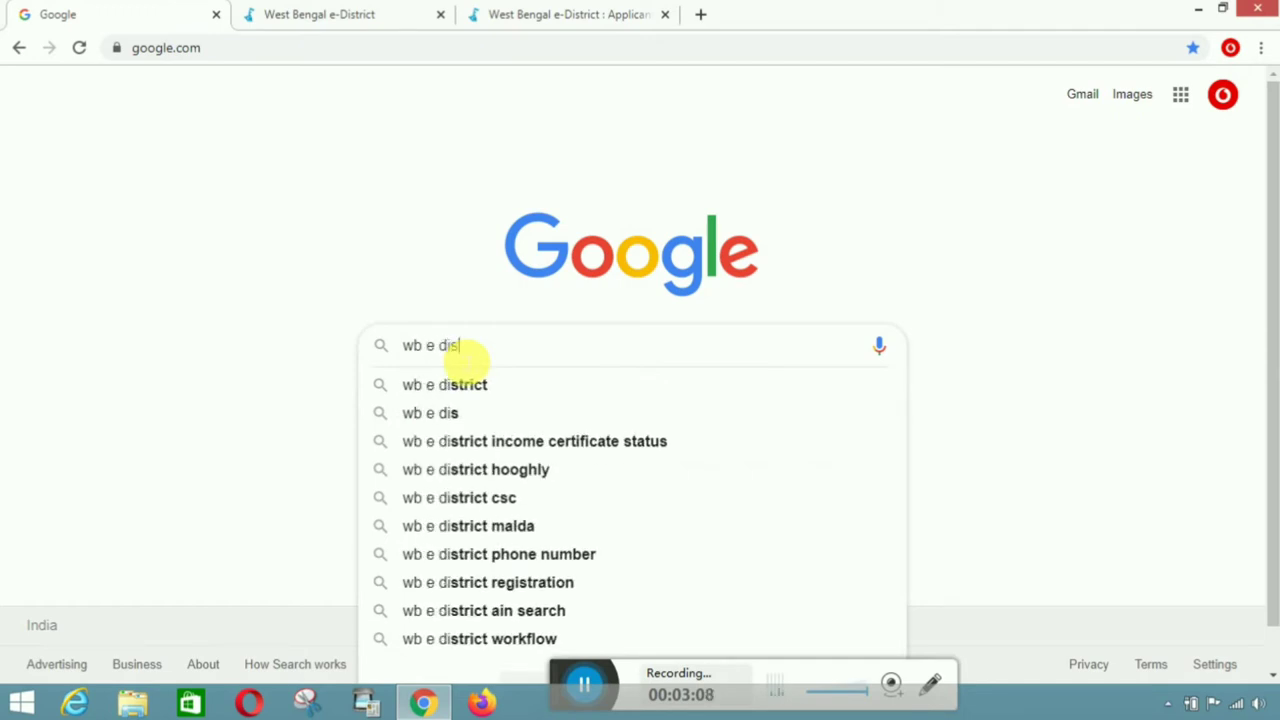
pyautogui.write('tric')
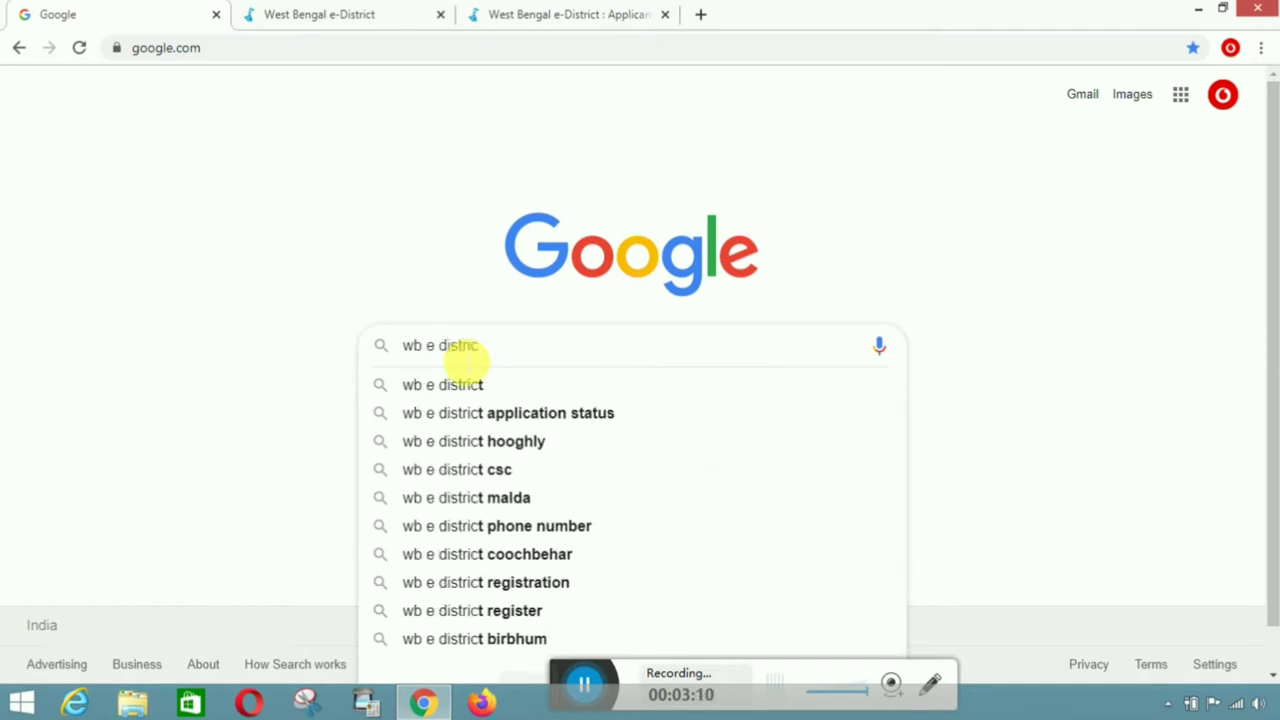
pyautogui.write('t')
pyautogui.press('BackSpace')
pyautogui.press('BackSpace')
pyautogui.press('BackSpace')
pyautogui.press('BackSpace')
pyautogui.write('ricr')
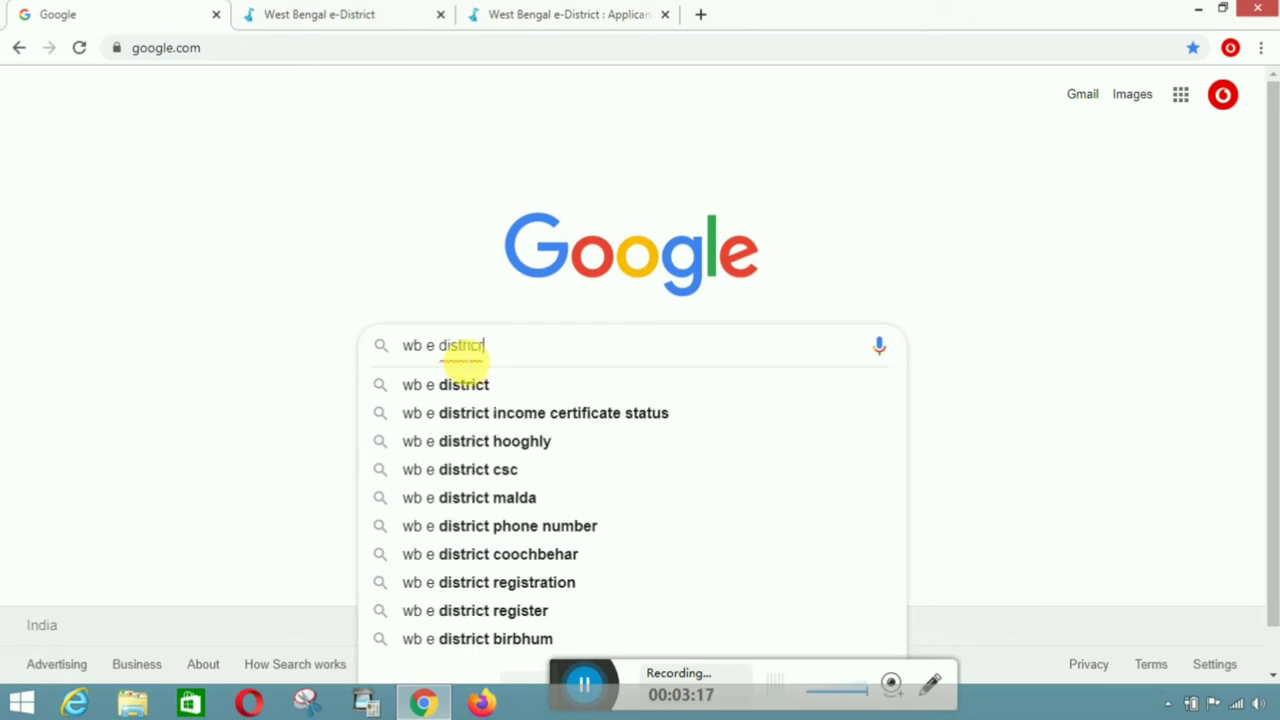
pyautogui.press('BackSpace')
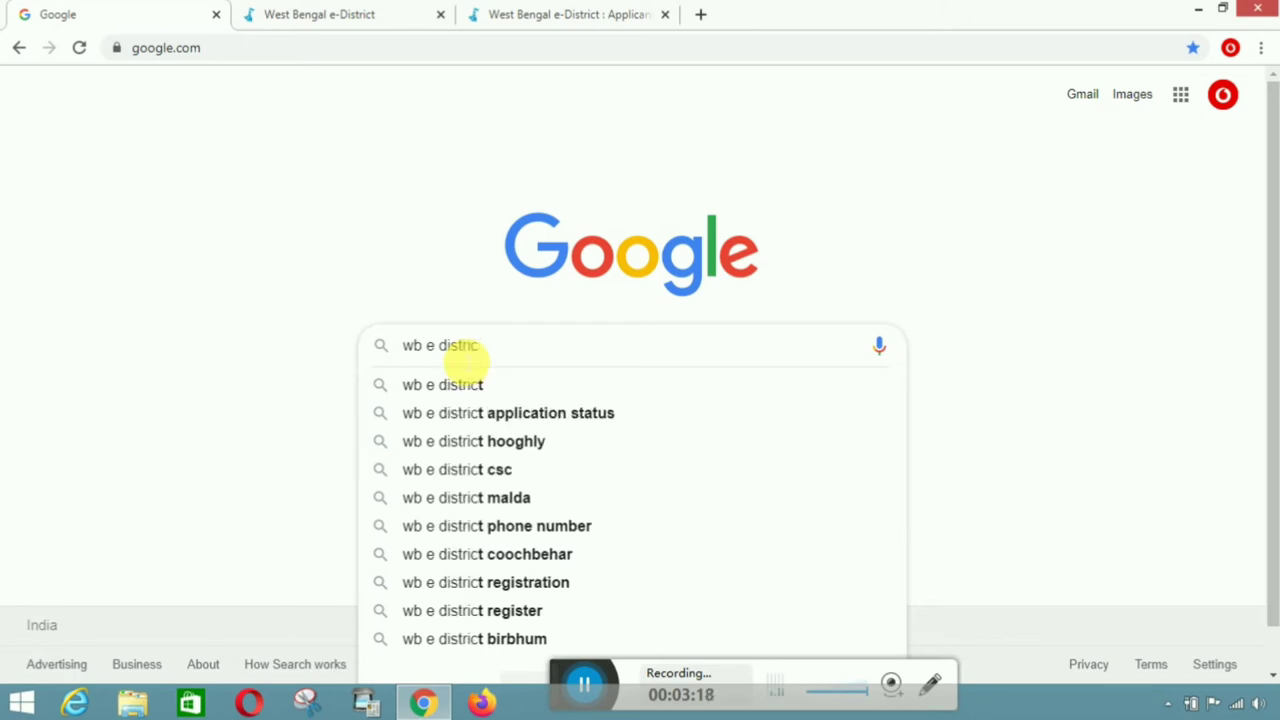
pyautogui.write('t')
pyautogui.press('Return')
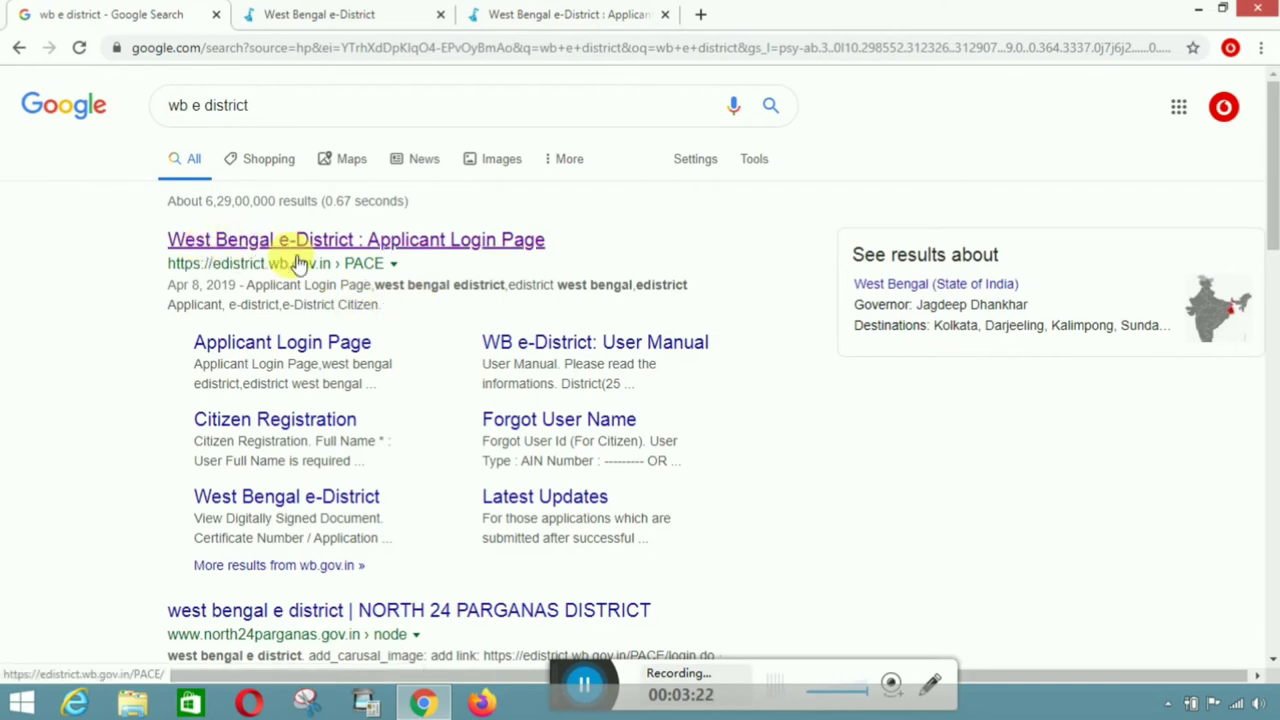
pyautogui.click(486, 252)
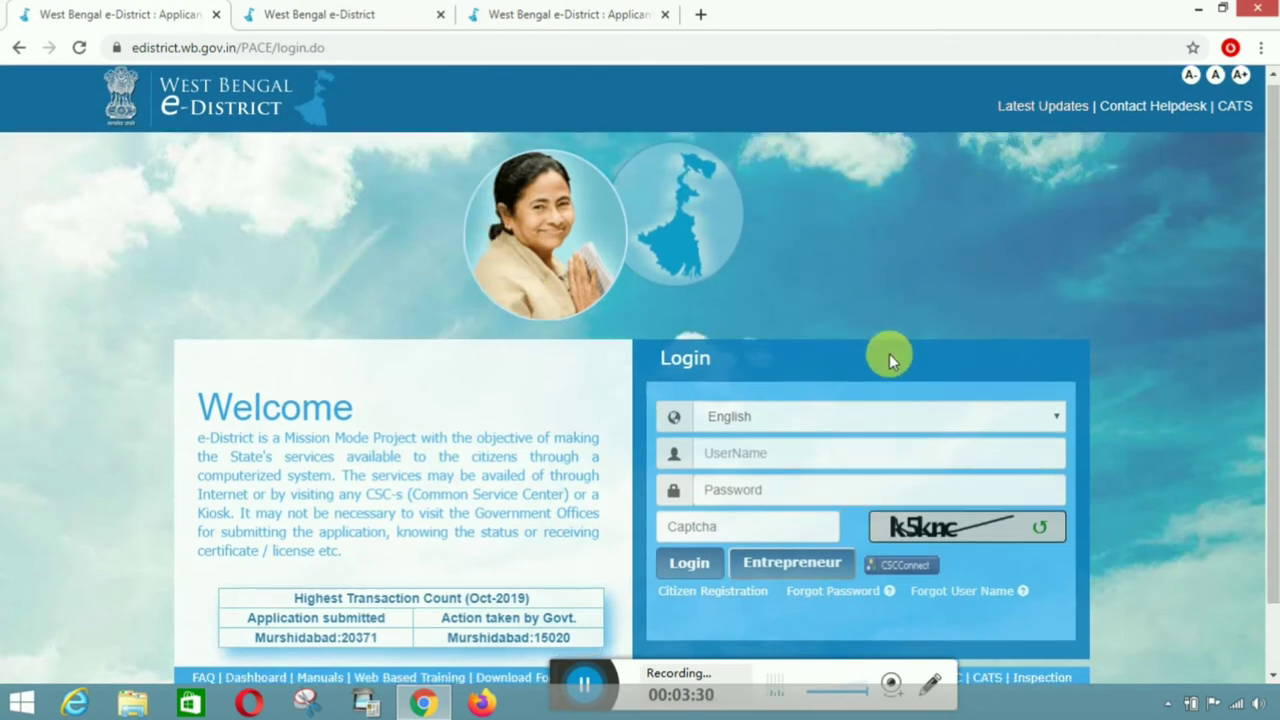
# Open the Citizen Registration link below the Login button on the login page
pyautogui.scroll(-1, 713, 302)
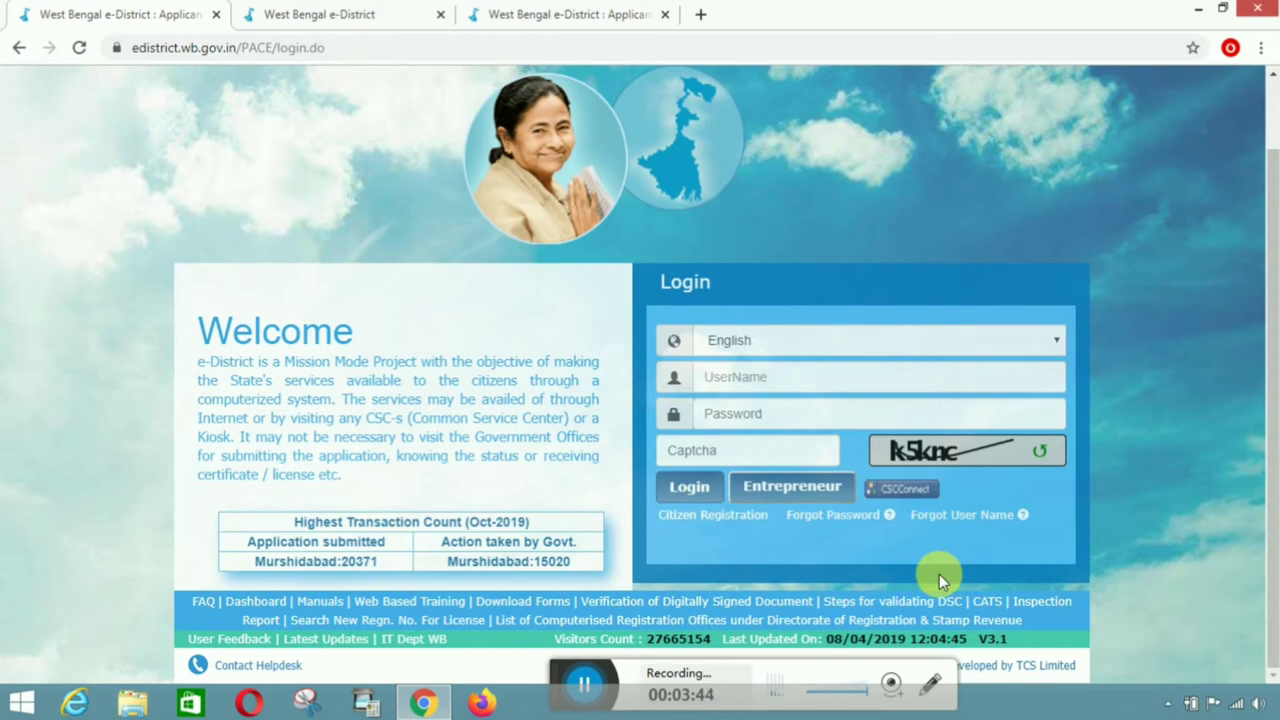
pyautogui.click(739, 523)
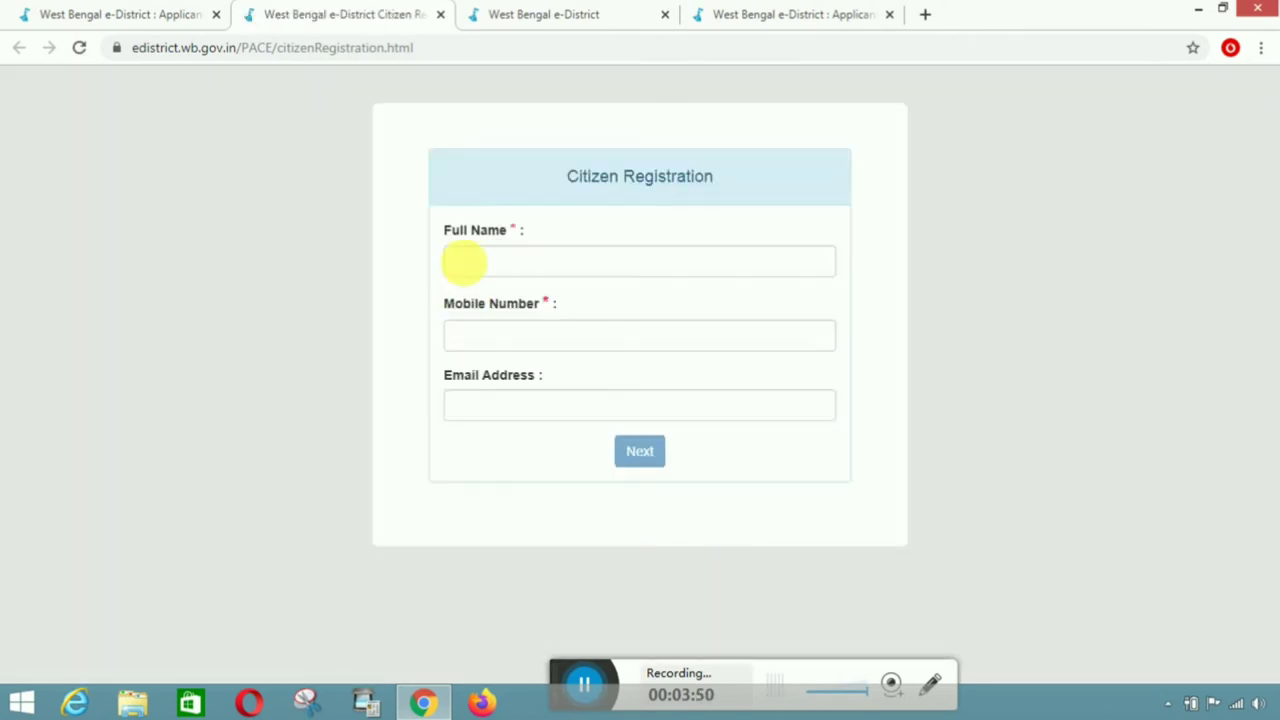
# Fill in the applicant's full name, mobile number and pasted email address, then proceed to Next
pyautogui.click(497, 263)
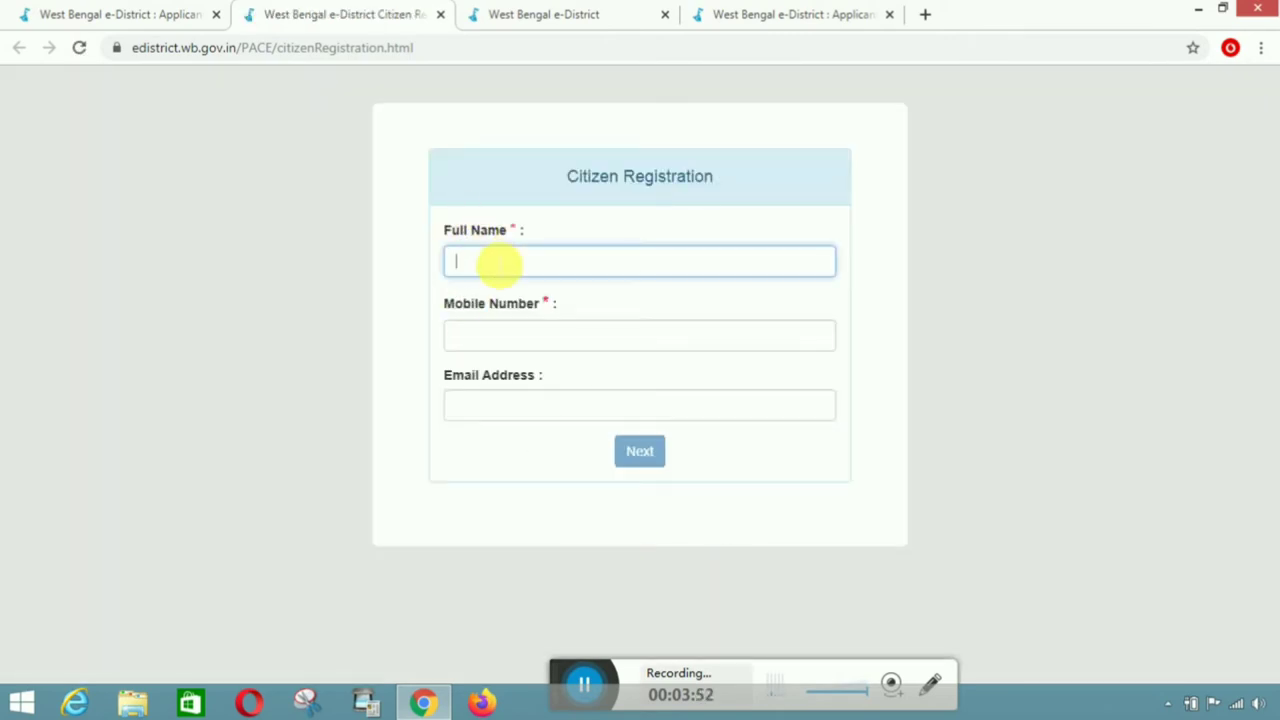
pyautogui.write('L')
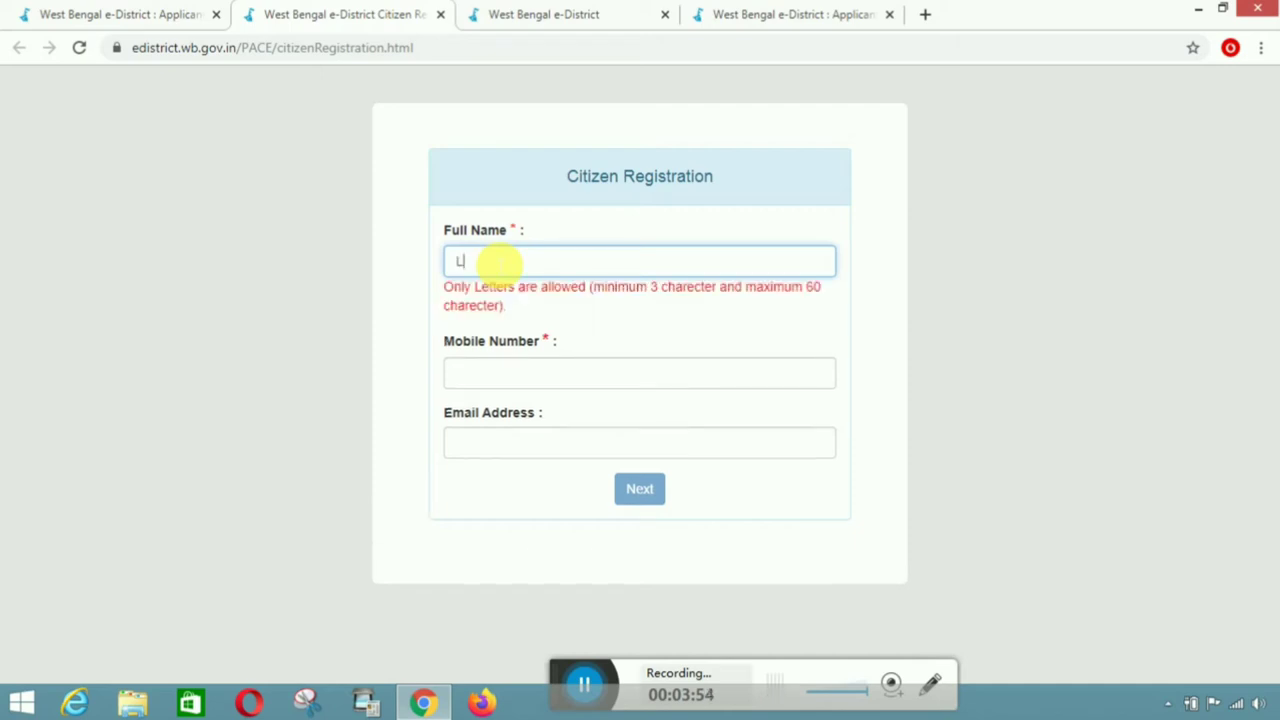
pyautogui.write('earn ')
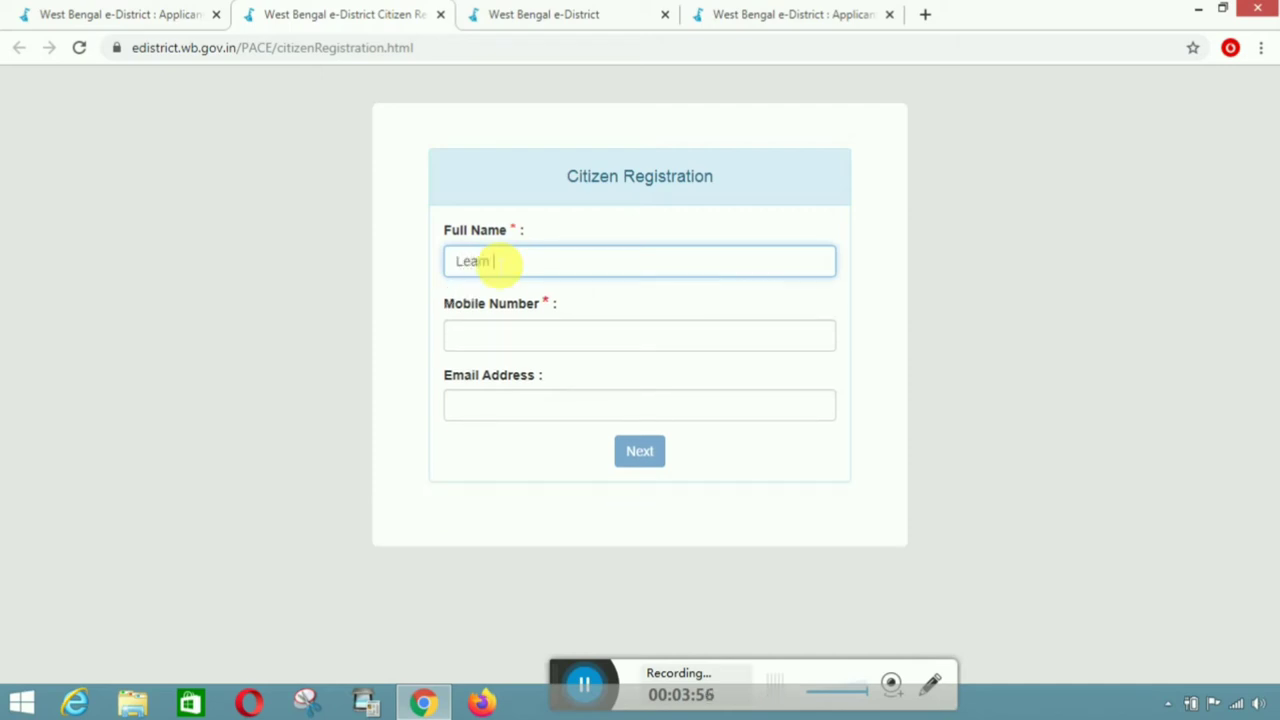
pyautogui.write('to Help')
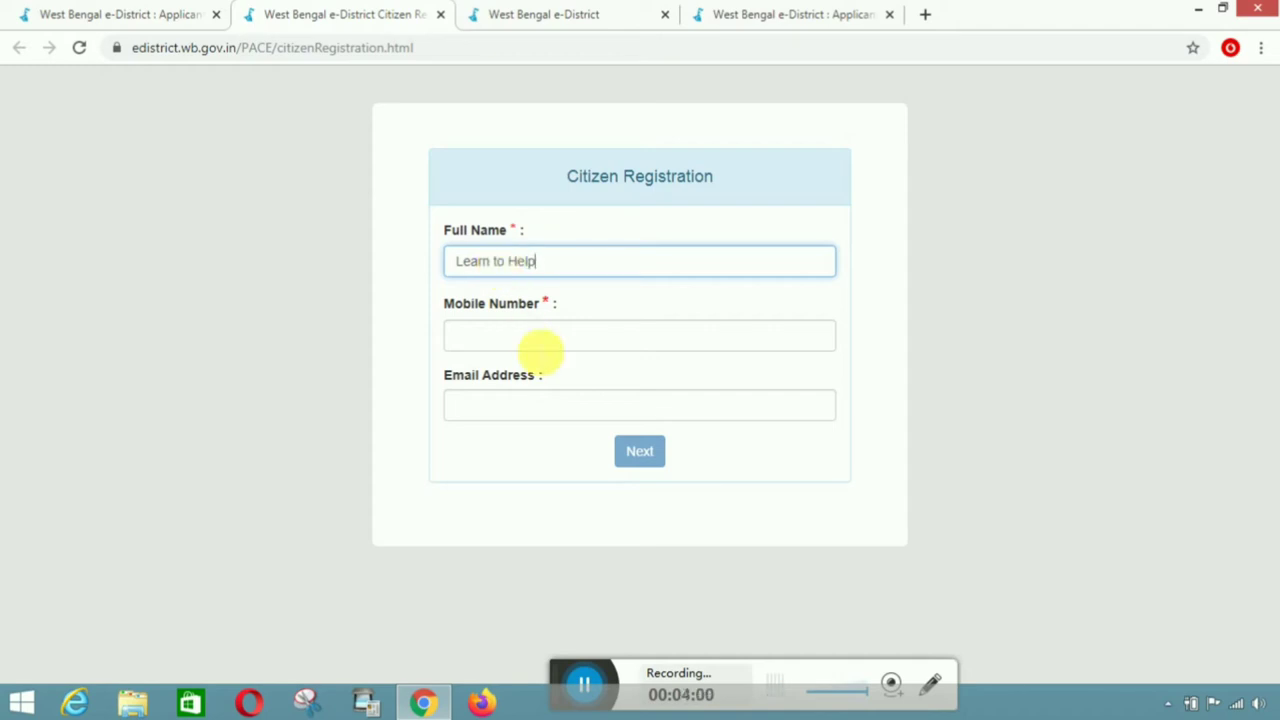
pyautogui.click(543, 343)
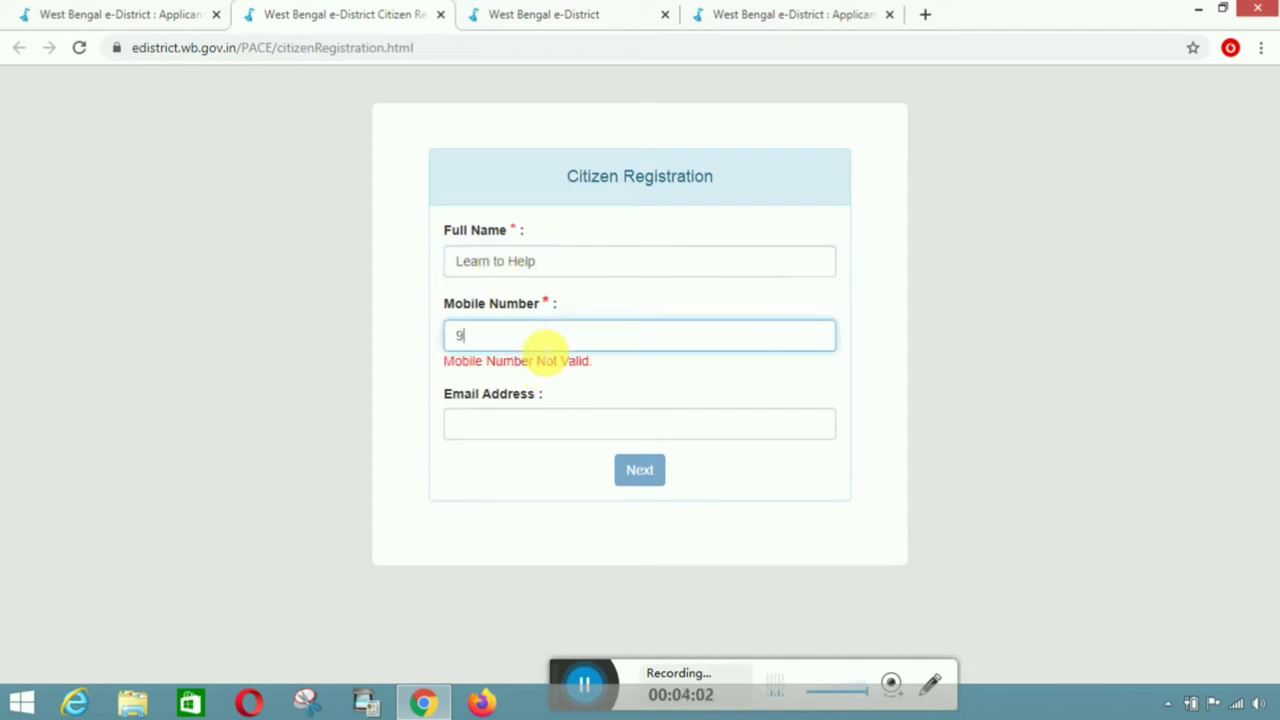
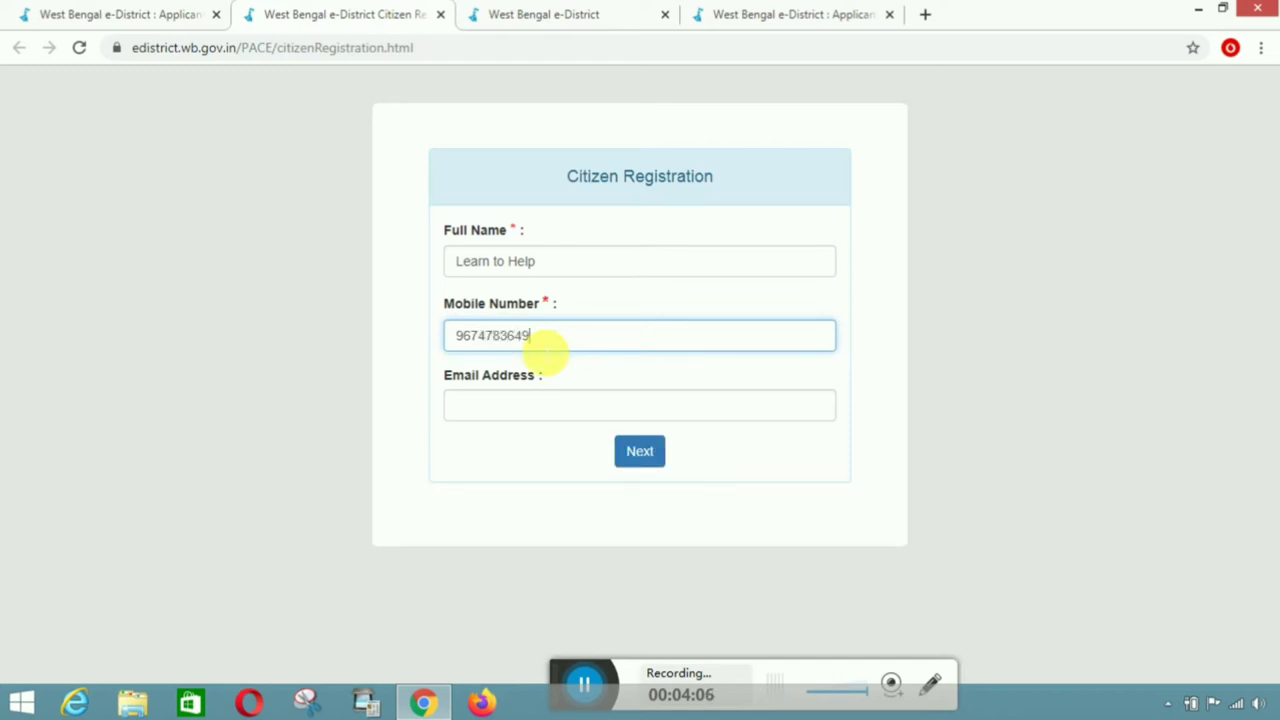
pyautogui.click(527, 403)
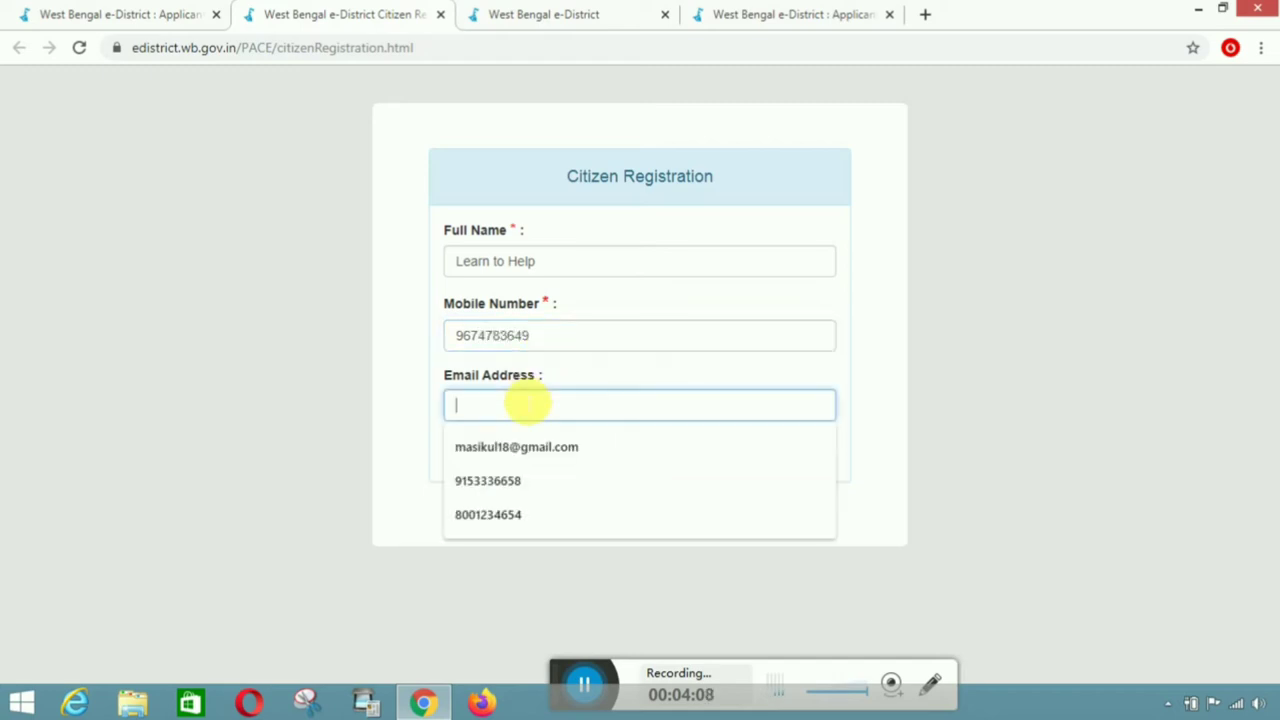
pyautogui.hotkey('ctrl', 'v')
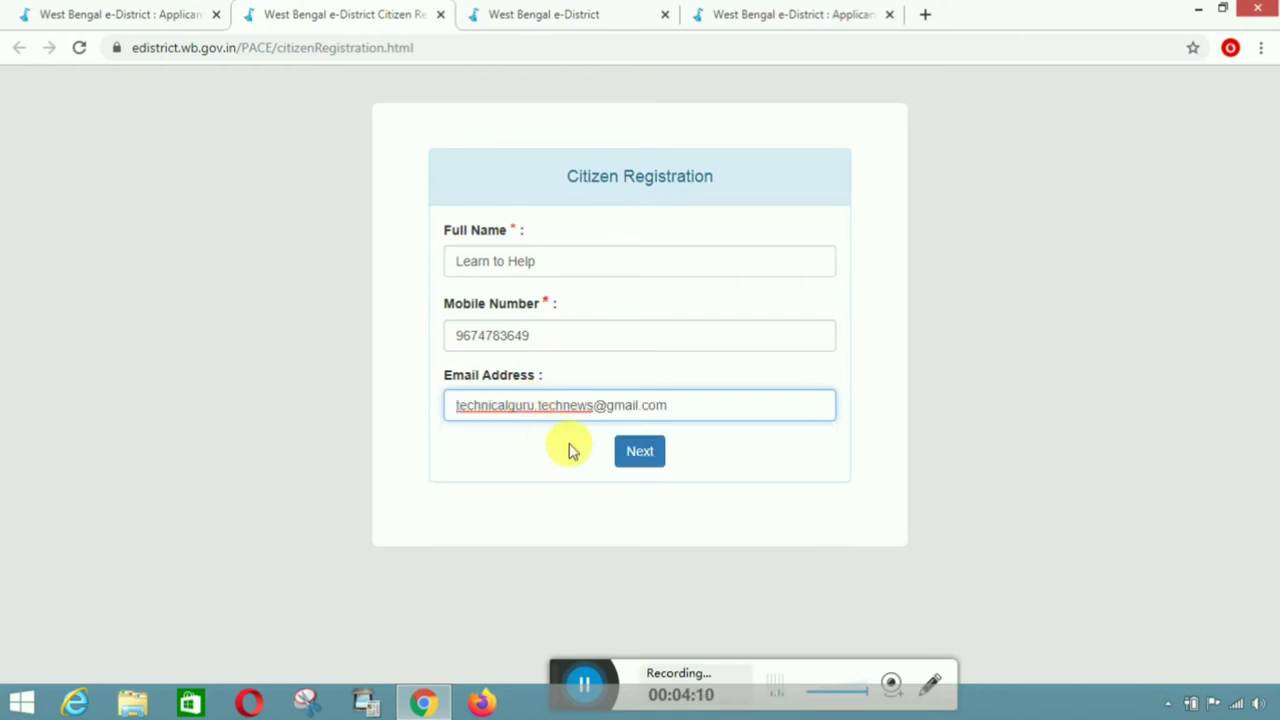
pyautogui.click(636, 452)
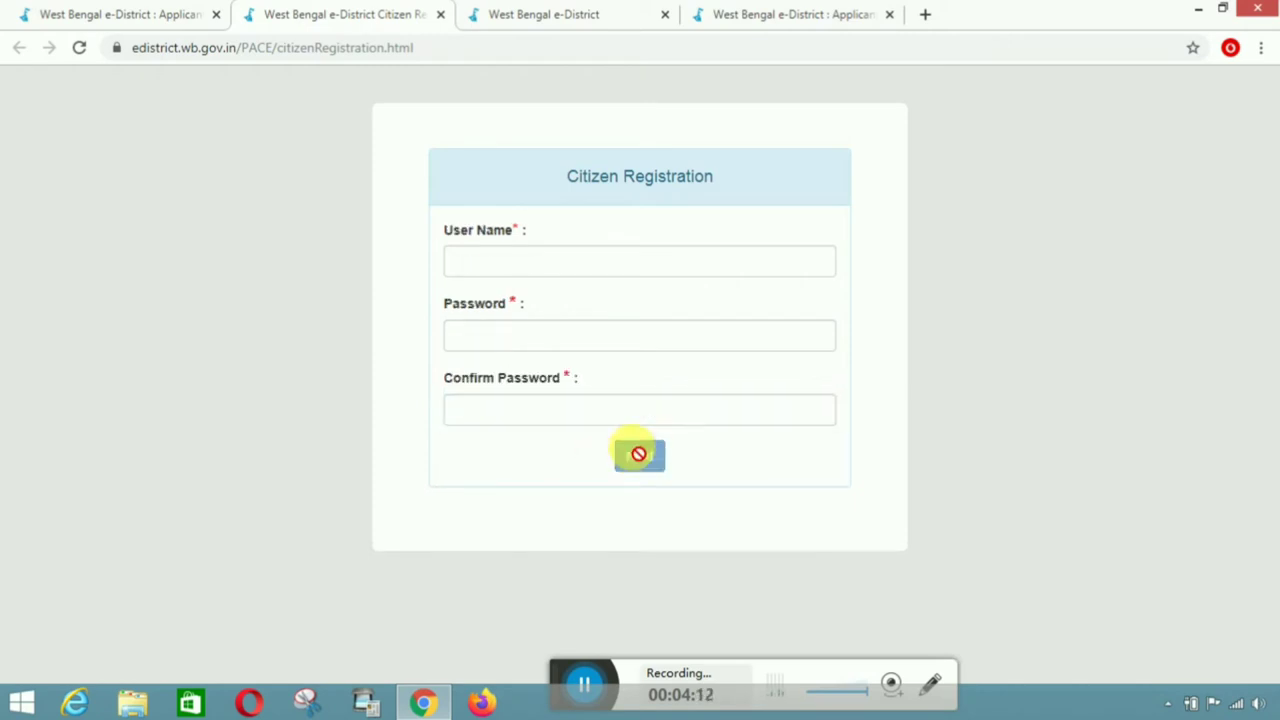
# Choose user name learn2019, set and confirm the account password, then continue
pyautogui.click(567, 260)
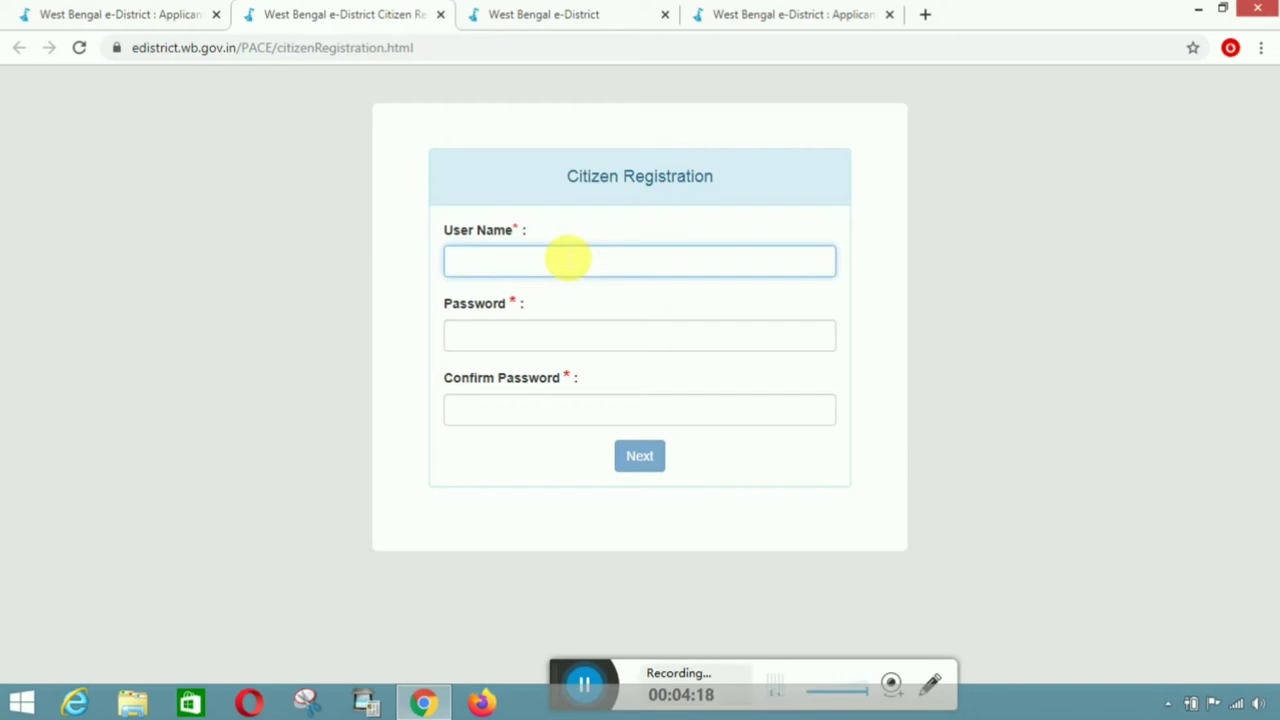
pyautogui.write('lea')
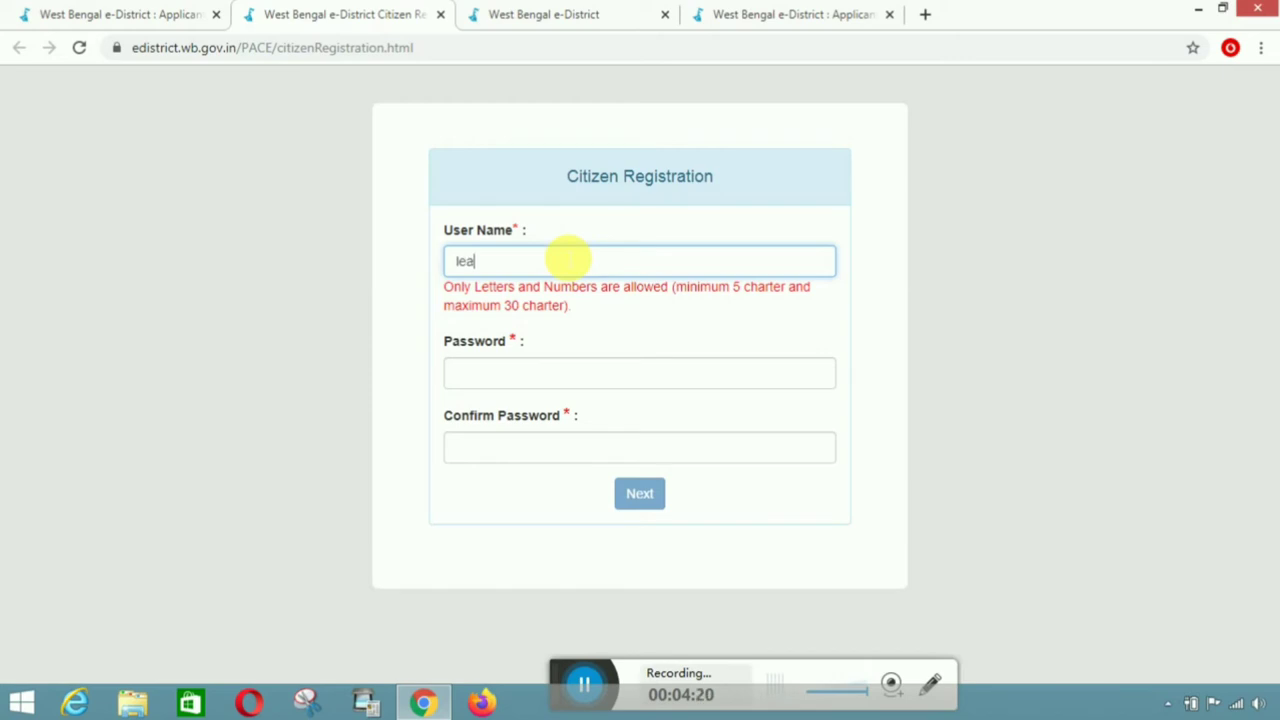
pyautogui.write('rn2')
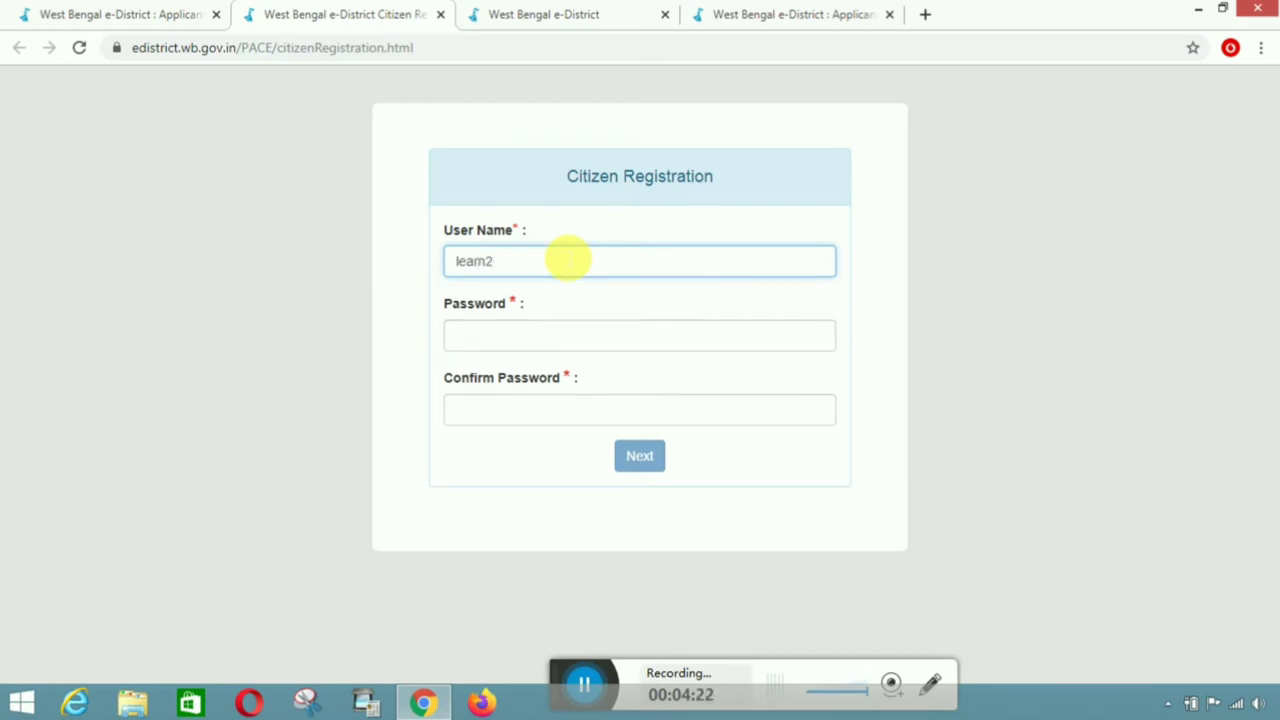
pyautogui.write('019')
pyautogui.click(546, 338)
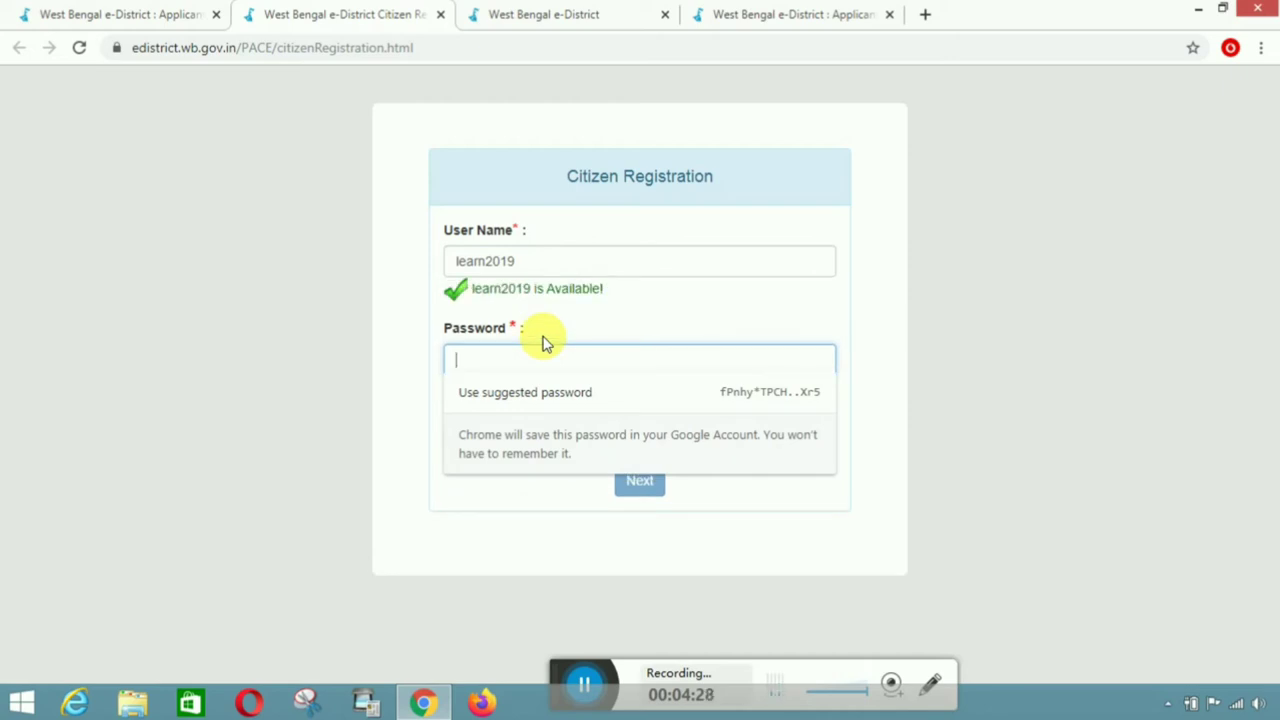
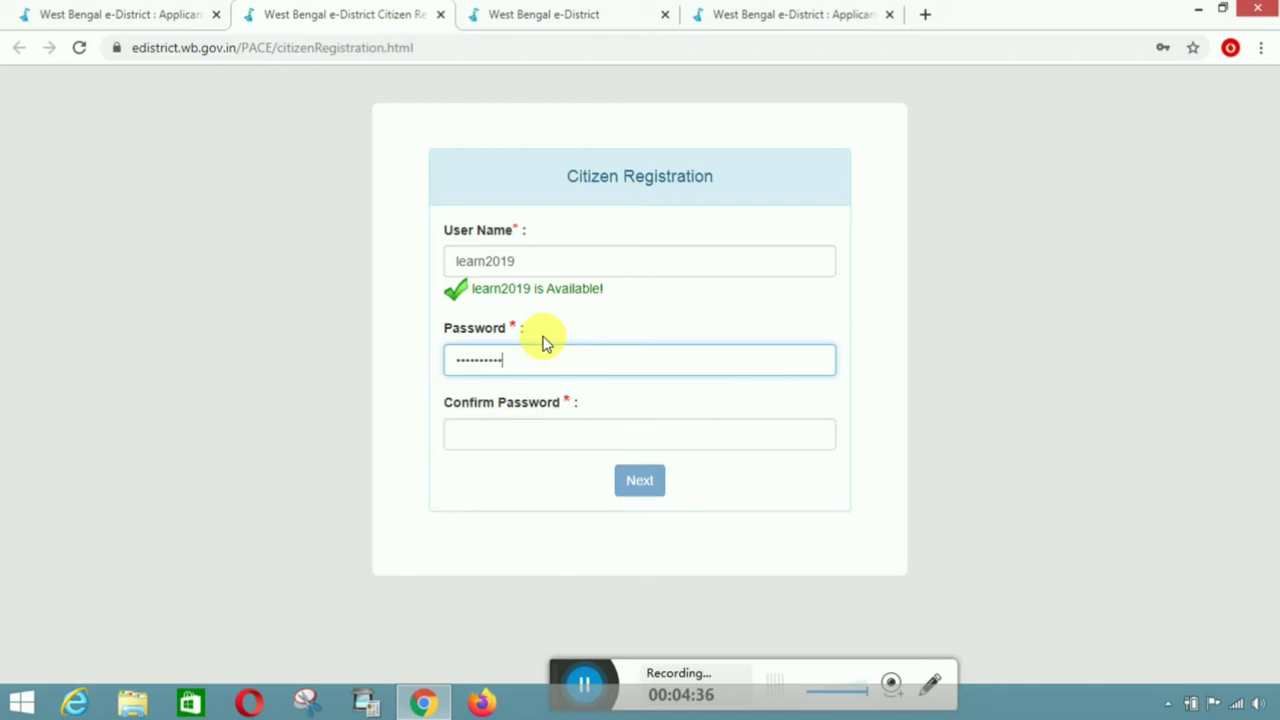
pyautogui.click(512, 440)
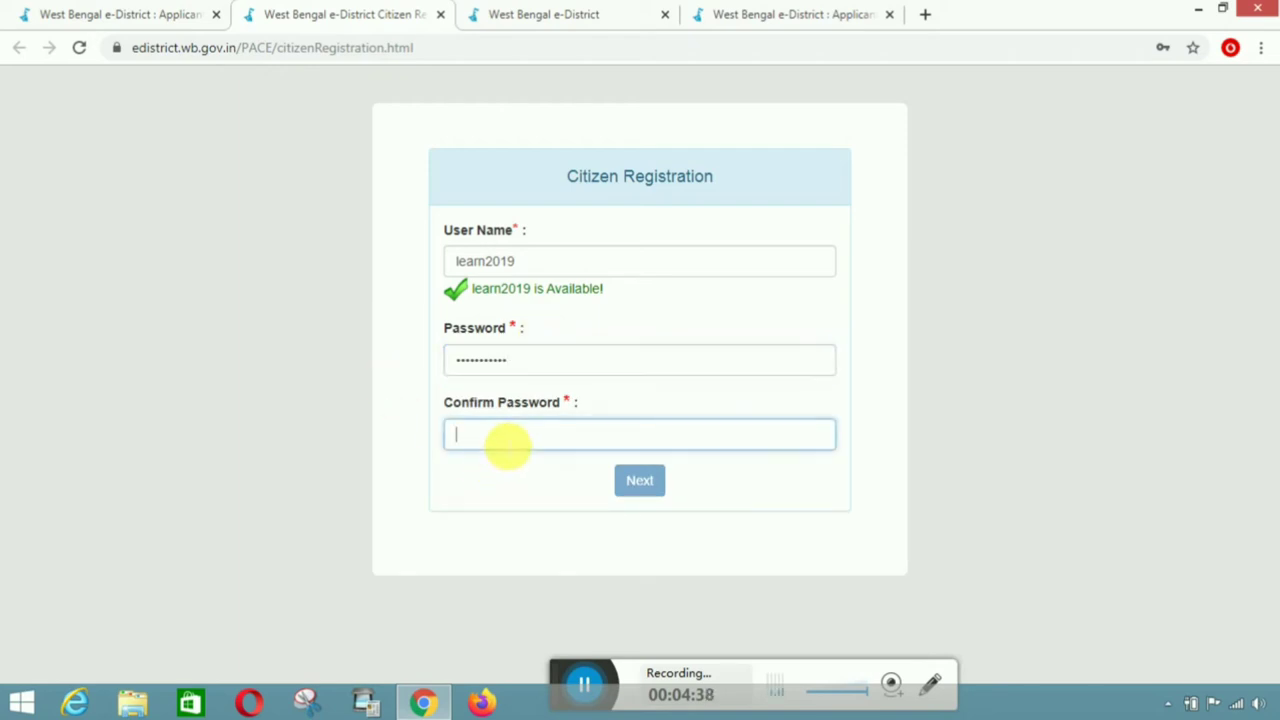
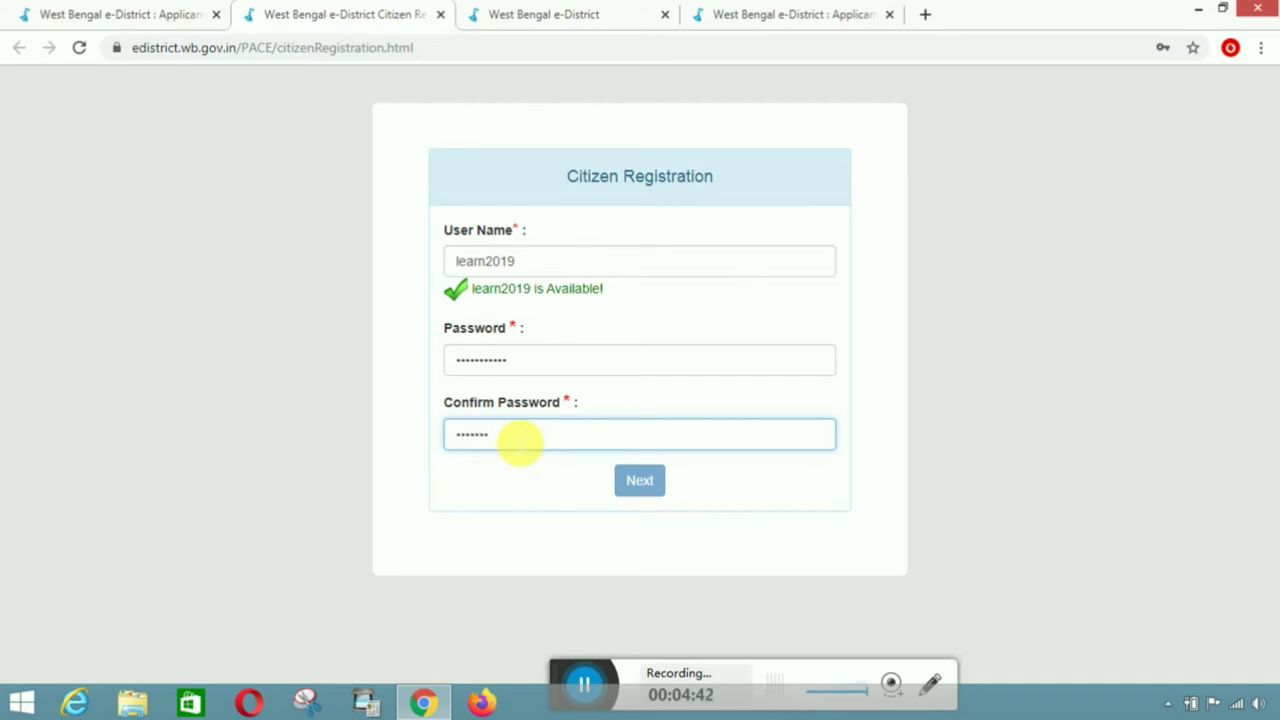
pyautogui.click(584, 359)
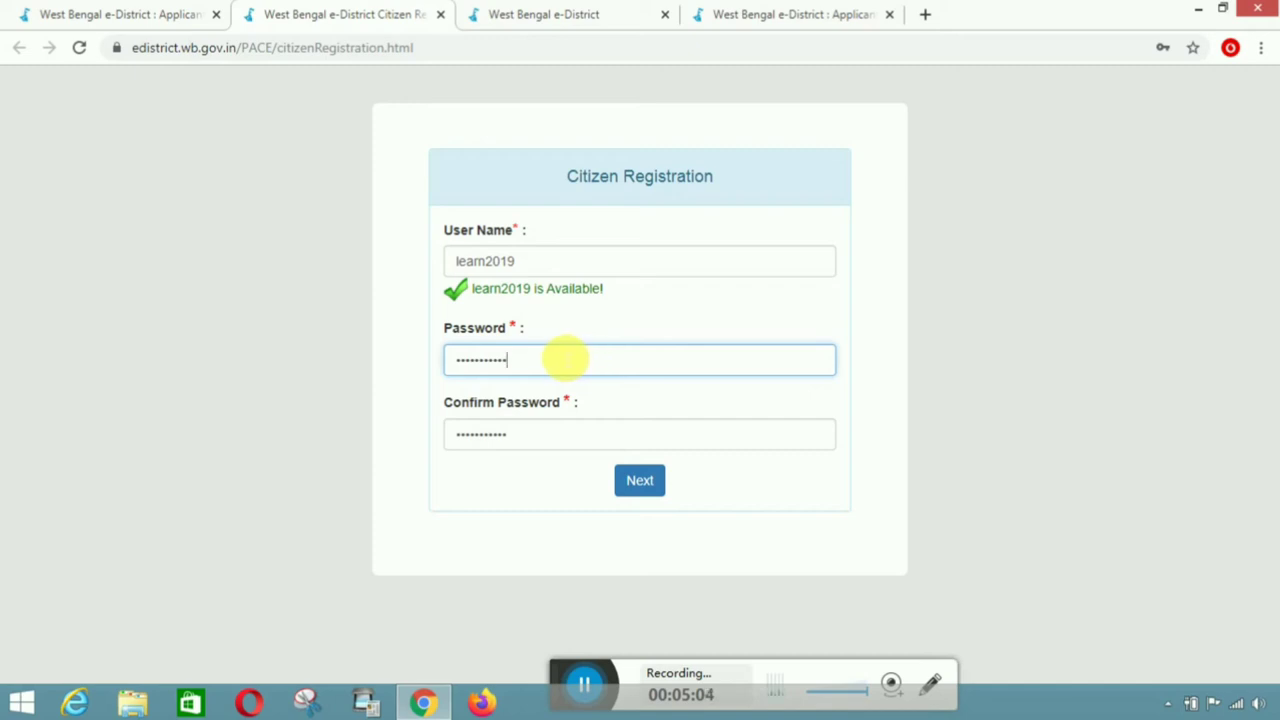
pyautogui.click(640, 478)
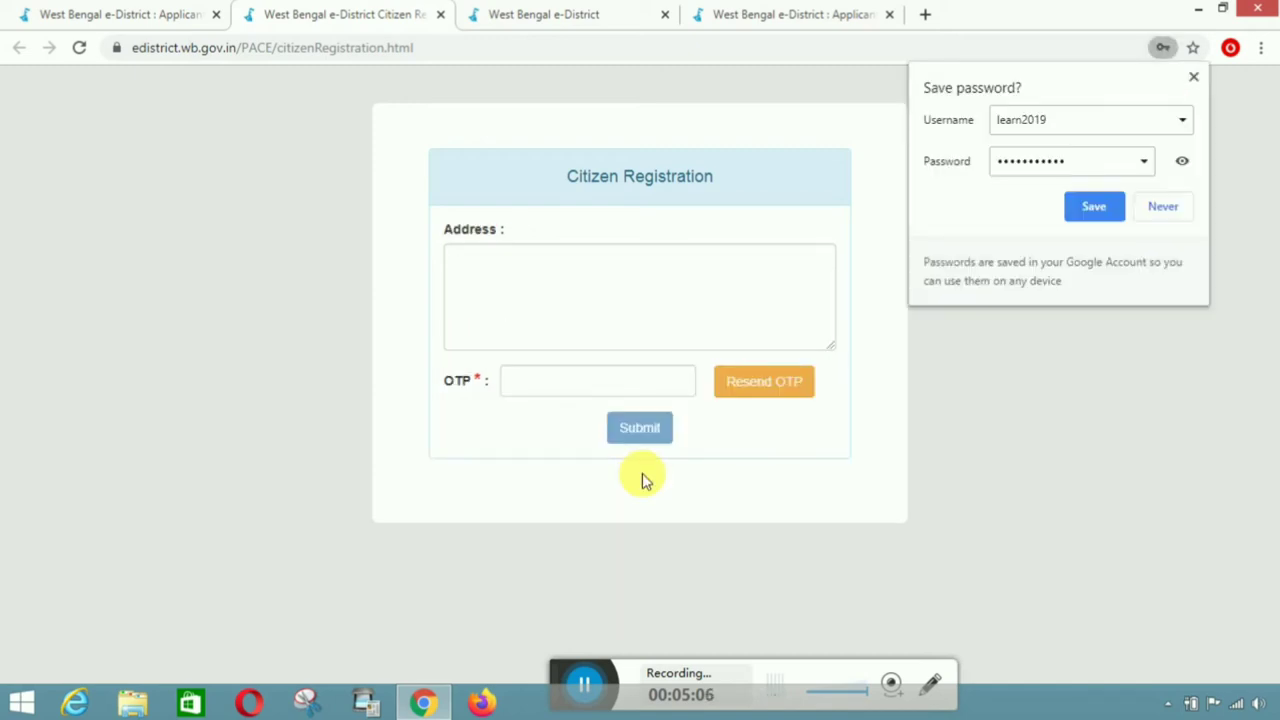
# Decline saving the password, enter the OTP and the postal address with corrected PIN, and submit
pyautogui.click(1163, 208)
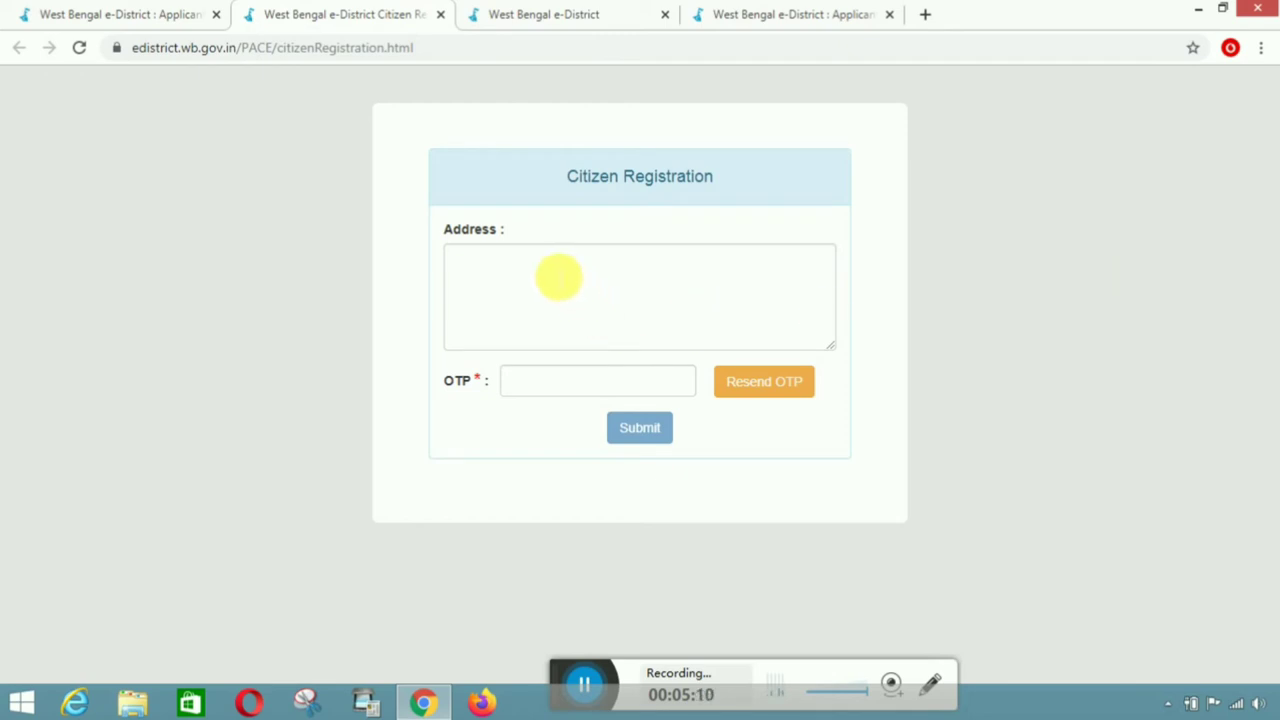
pyautogui.click(558, 276)
pyautogui.click(566, 380)
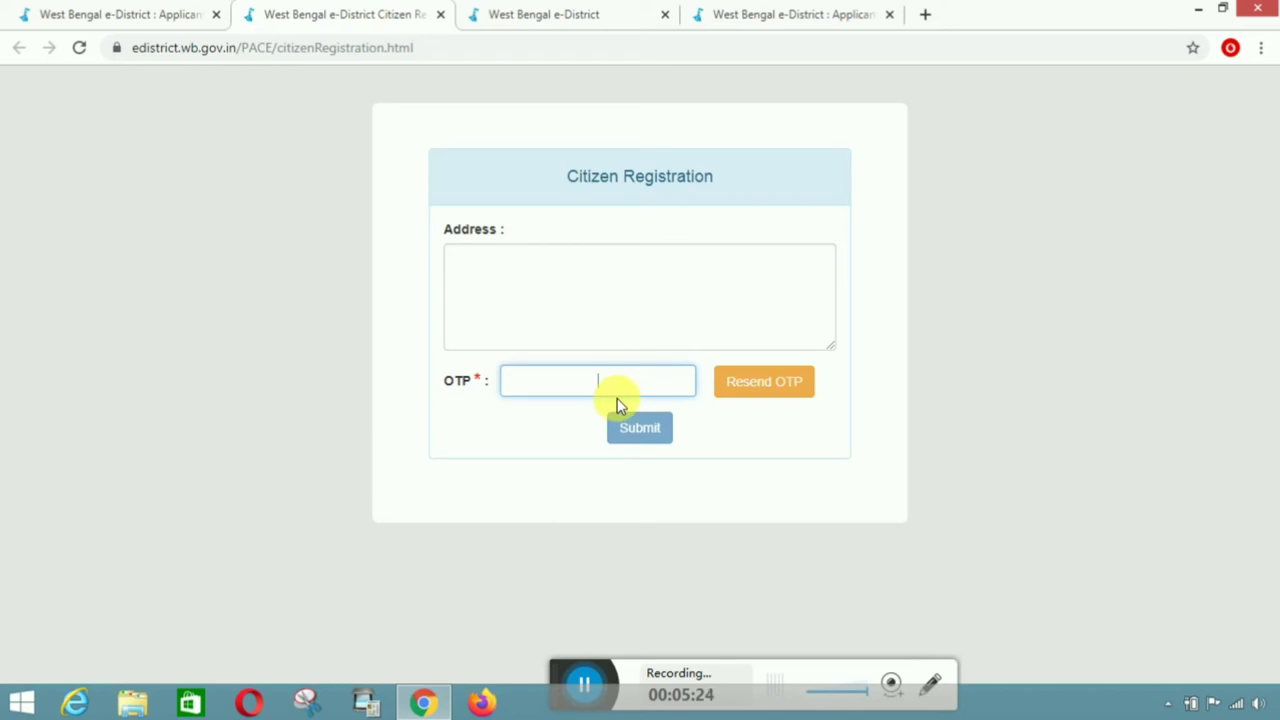
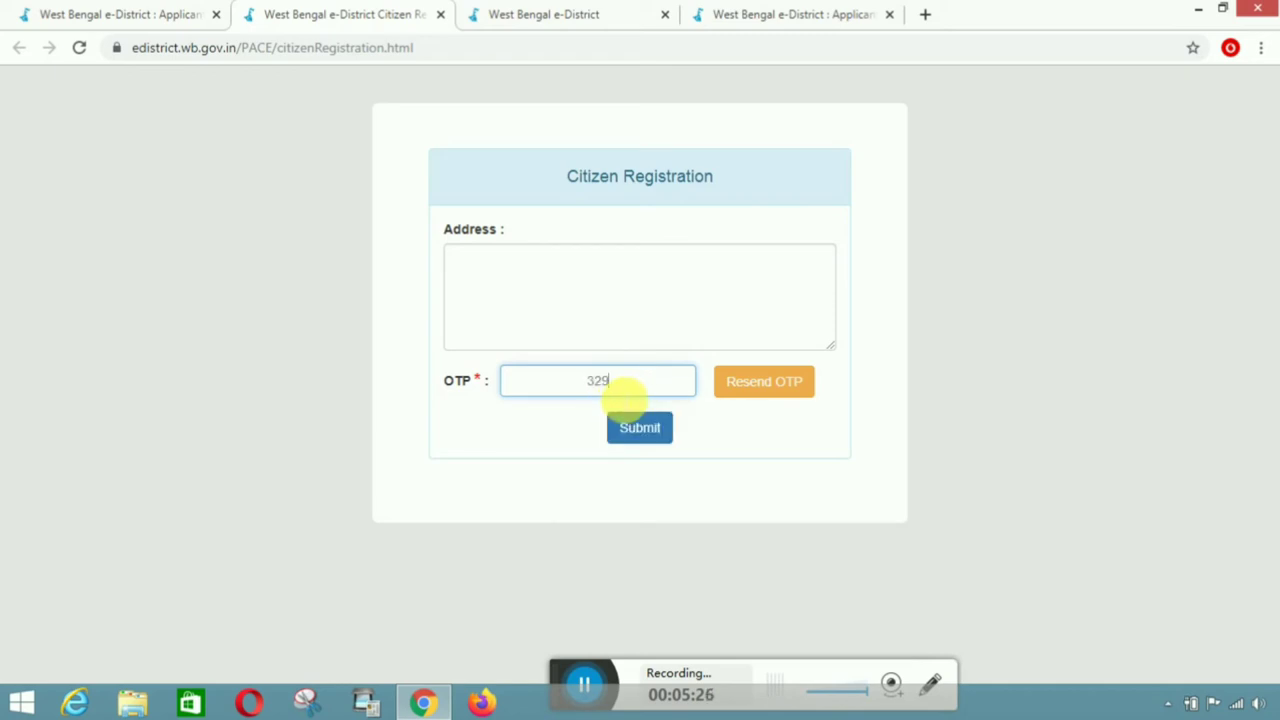
pyautogui.click(515, 284)
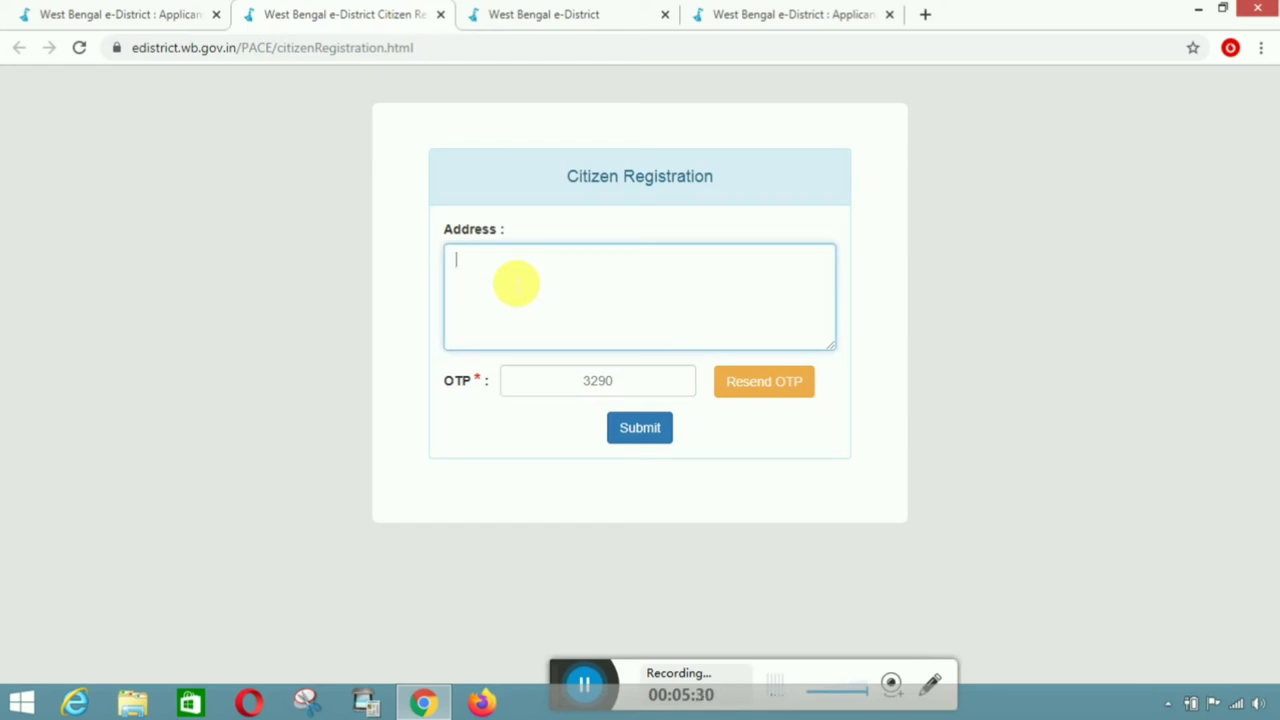
pyautogui.write('Berhampore ')
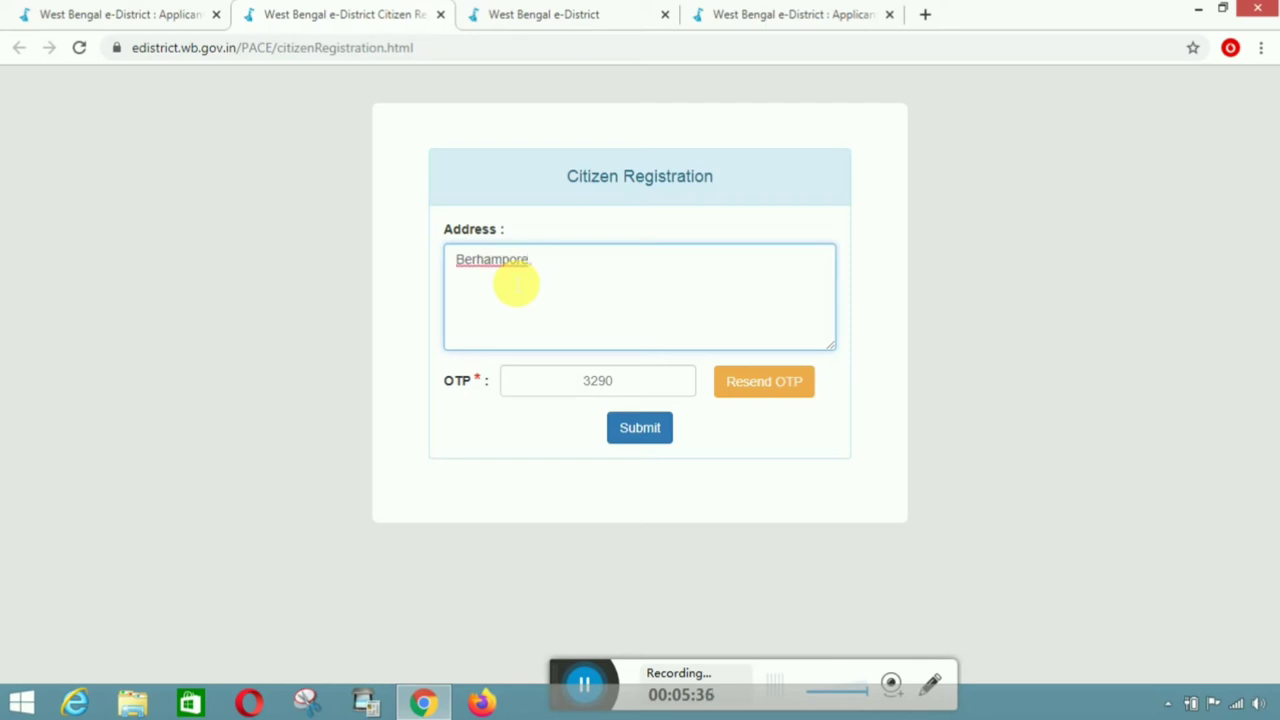
pyautogui.write('Murshidabad,')
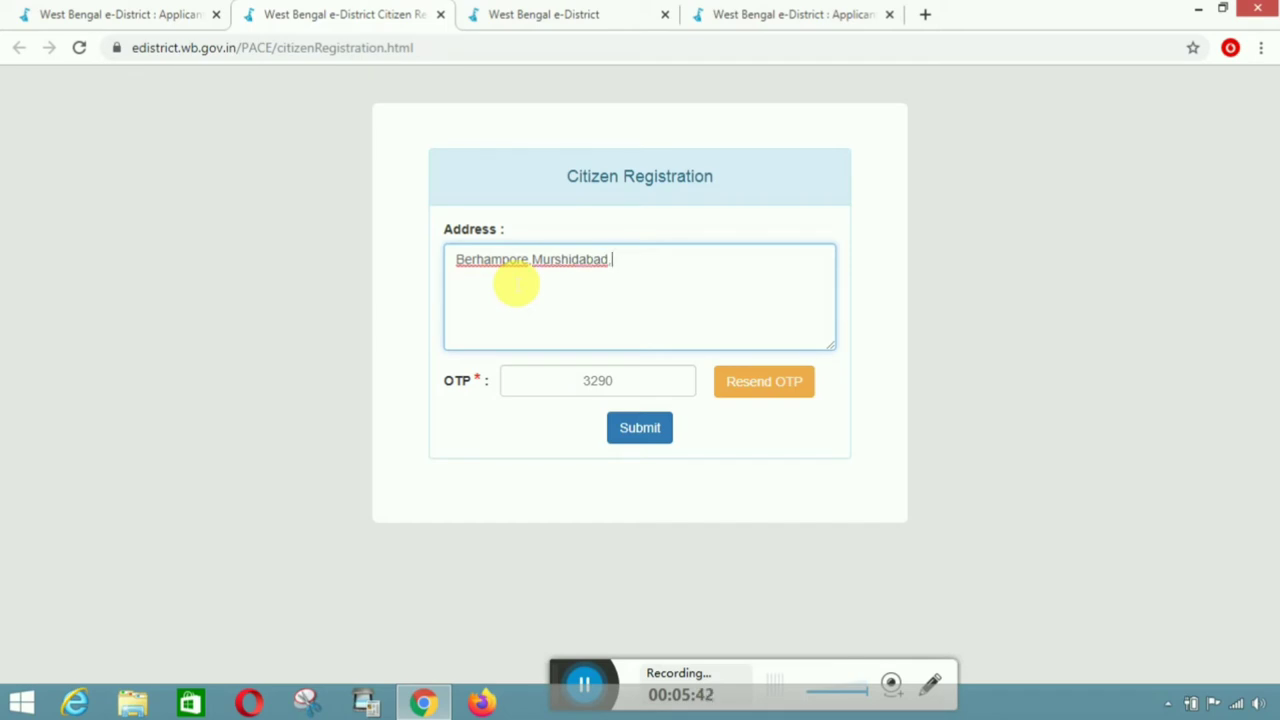
pyautogui.write(' West Bengal,74')
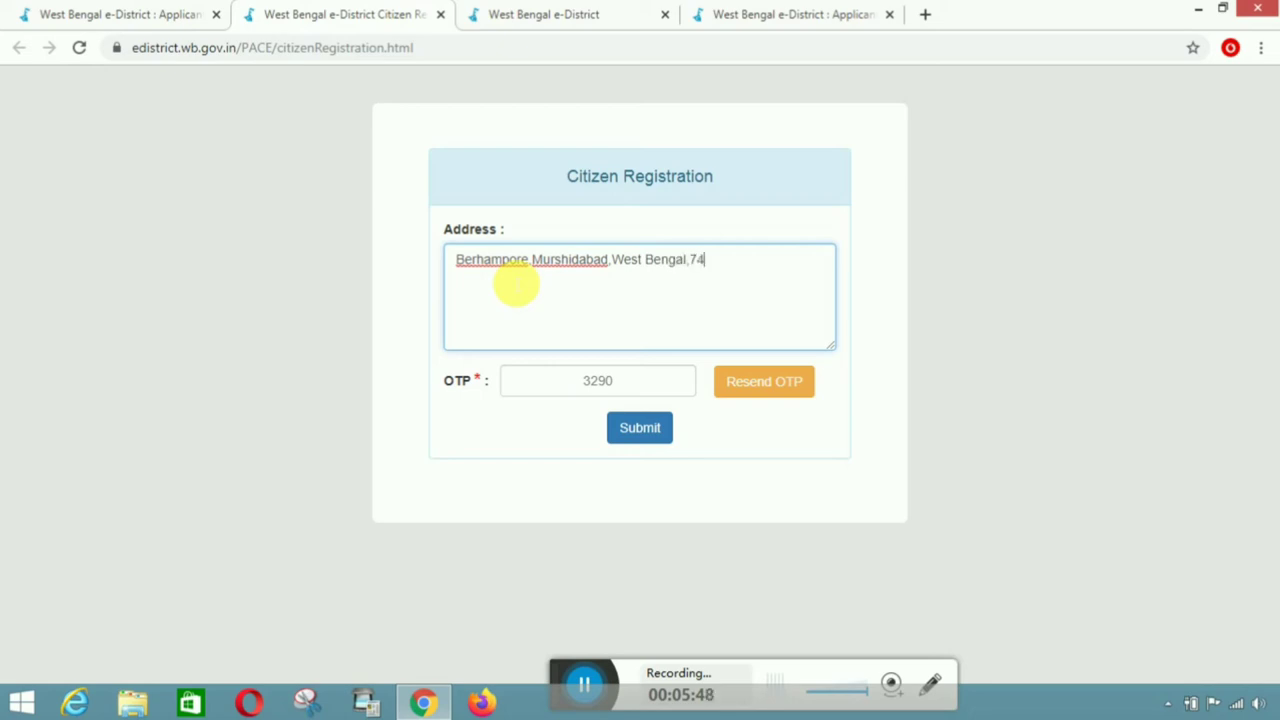
pyautogui.write('2133')
pyautogui.press('BackSpace')
pyautogui.press('BackSpace')
pyautogui.write('01')
pyautogui.click(636, 428)
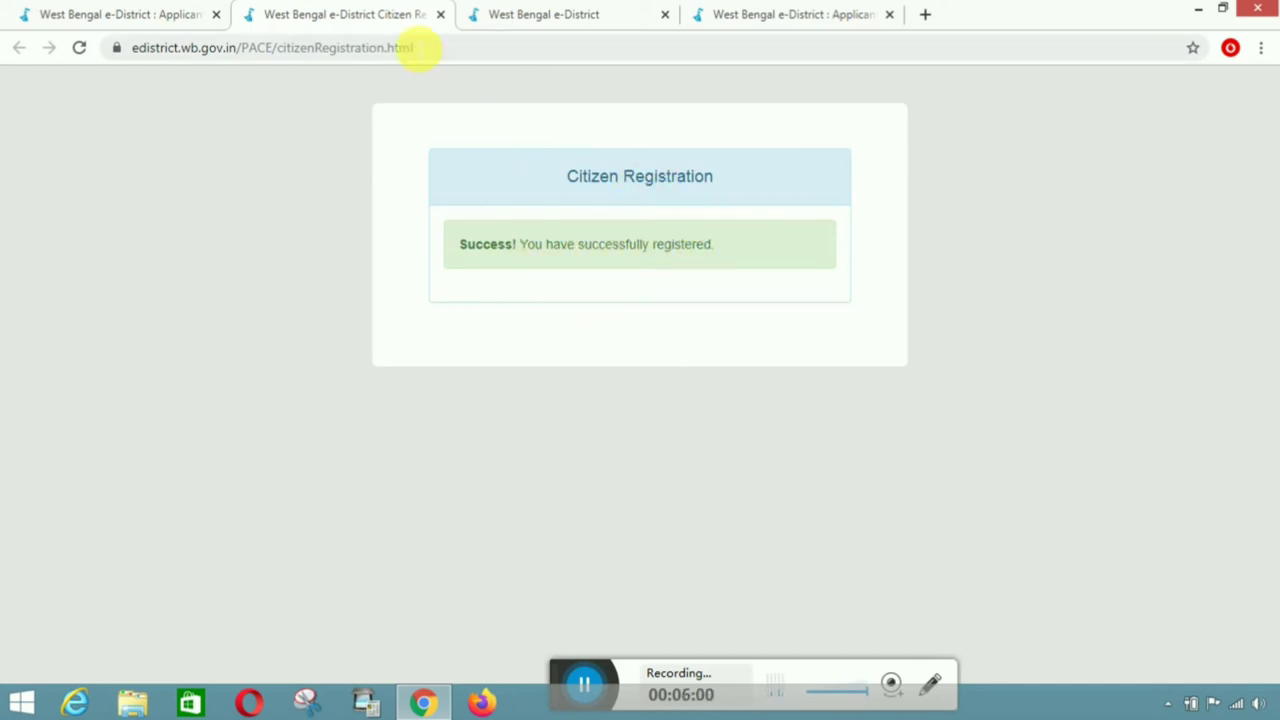
# Reload the registration page and return to the e-District services page tab
pyautogui.click(82, 48)
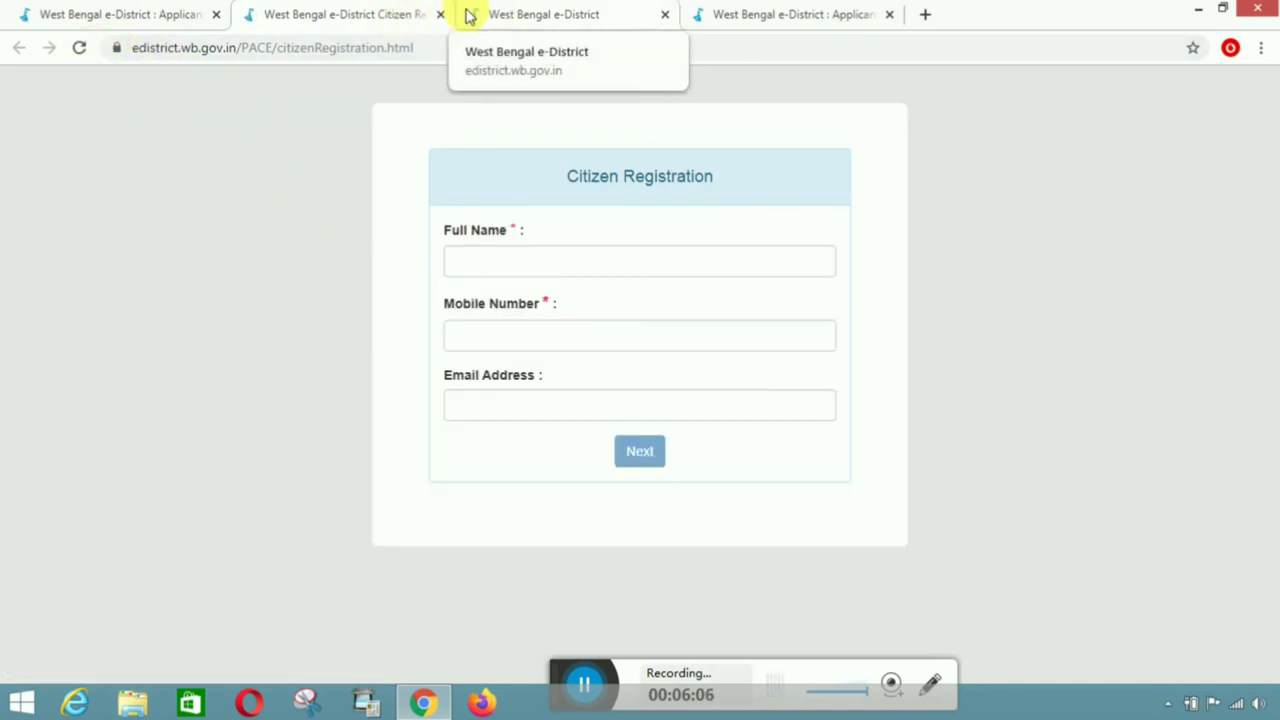
pyautogui.click(530, 12)
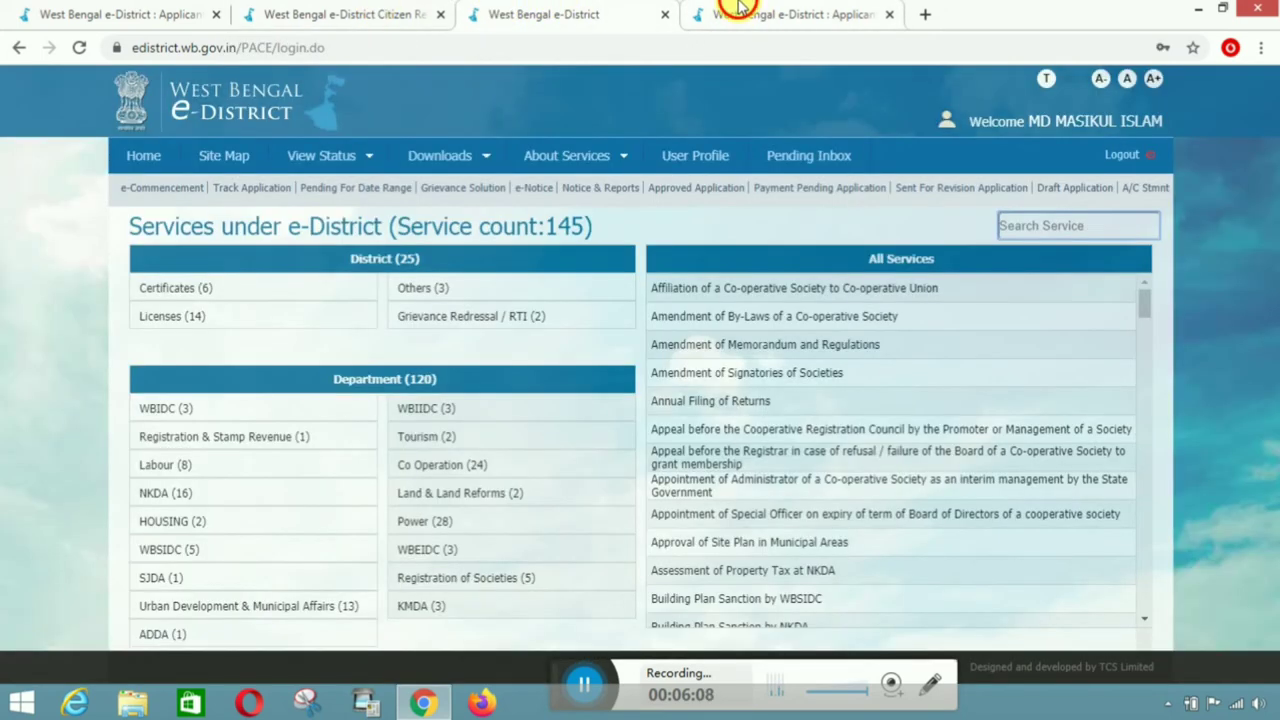
# Log in in English with user name learn20019, the account password and the captcha
pyautogui.click(740, 14)
pyautogui.click(794, 421)
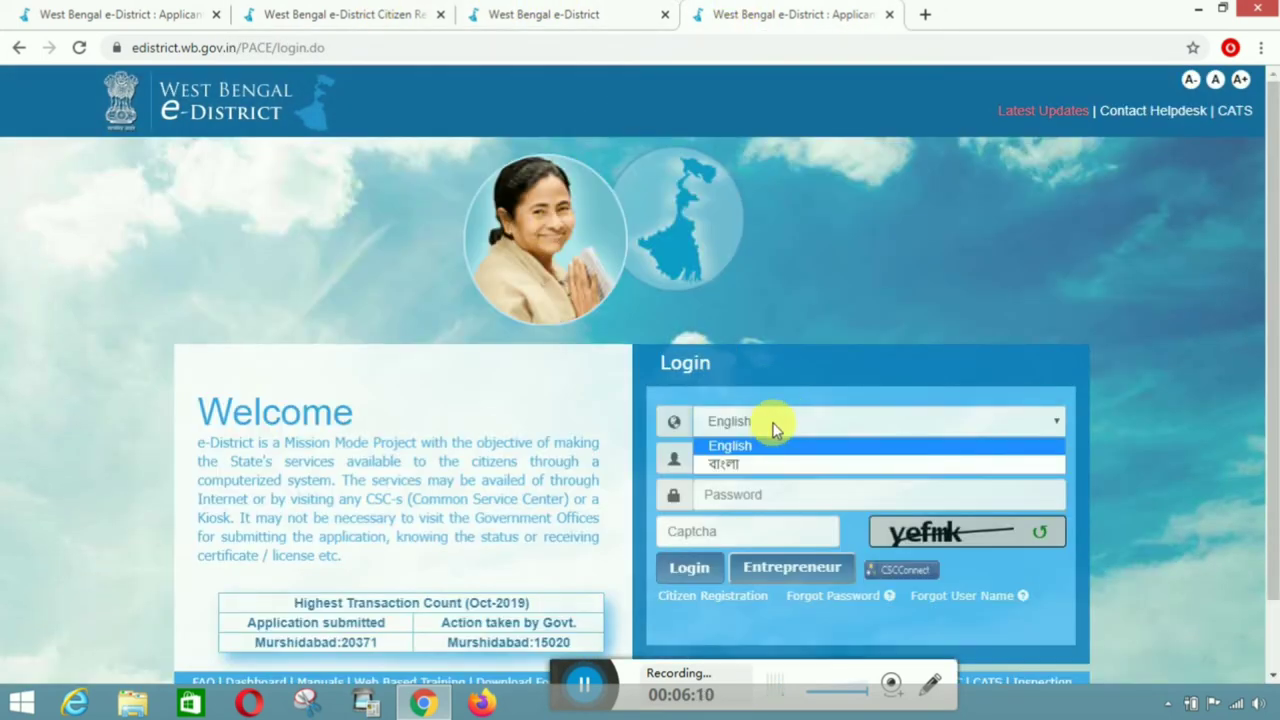
pyautogui.click(773, 445)
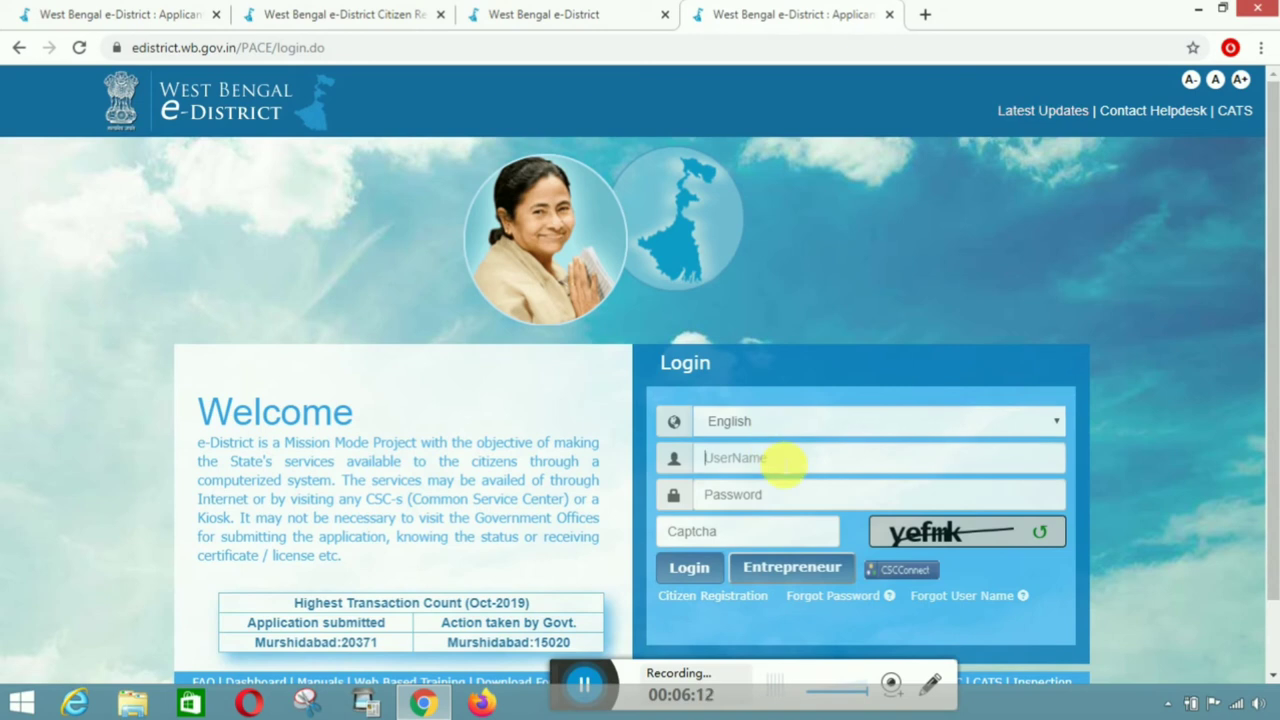
pyautogui.click(783, 461)
pyautogui.write('learn')
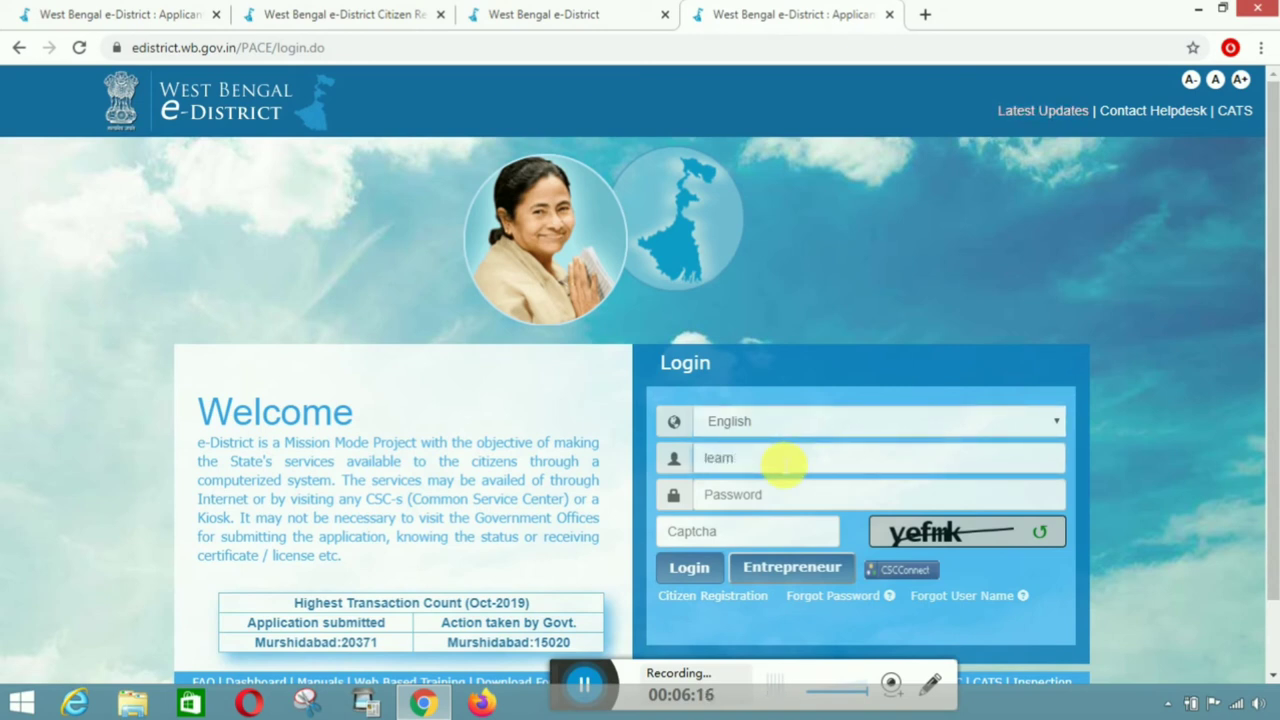
pyautogui.write('20019')
pyautogui.click(779, 505)
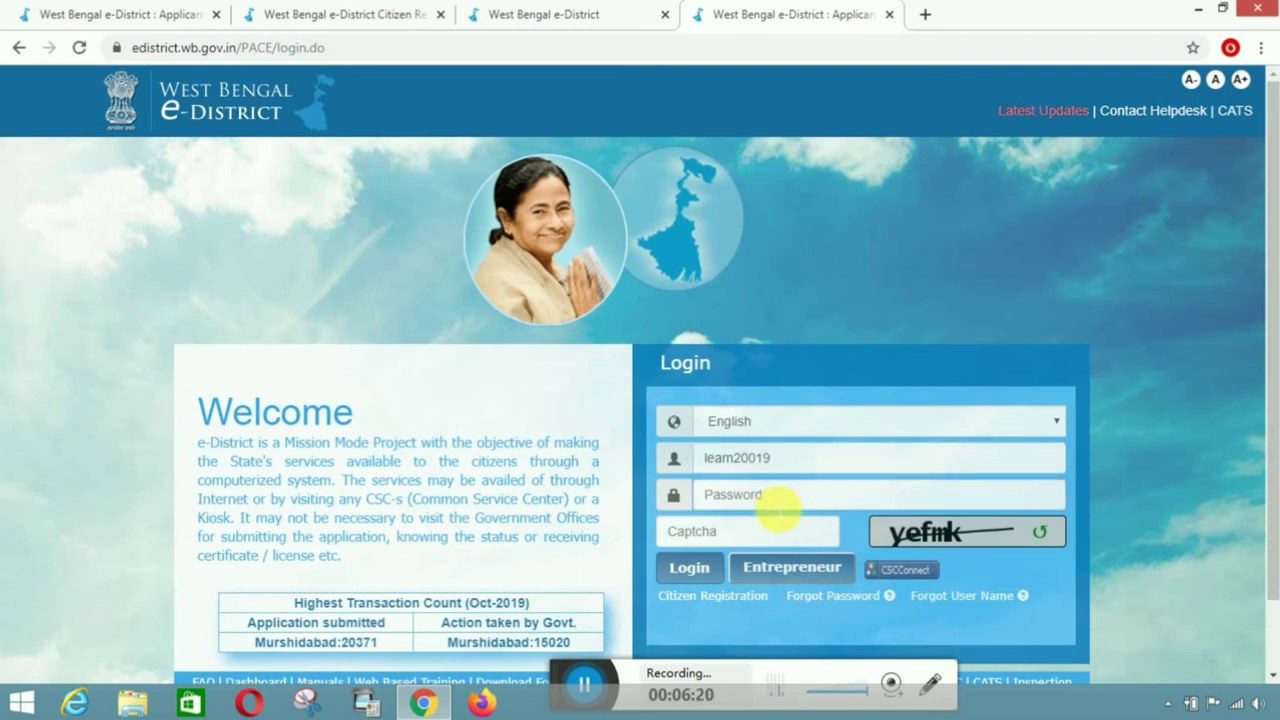
pyautogui.write('•••••••')
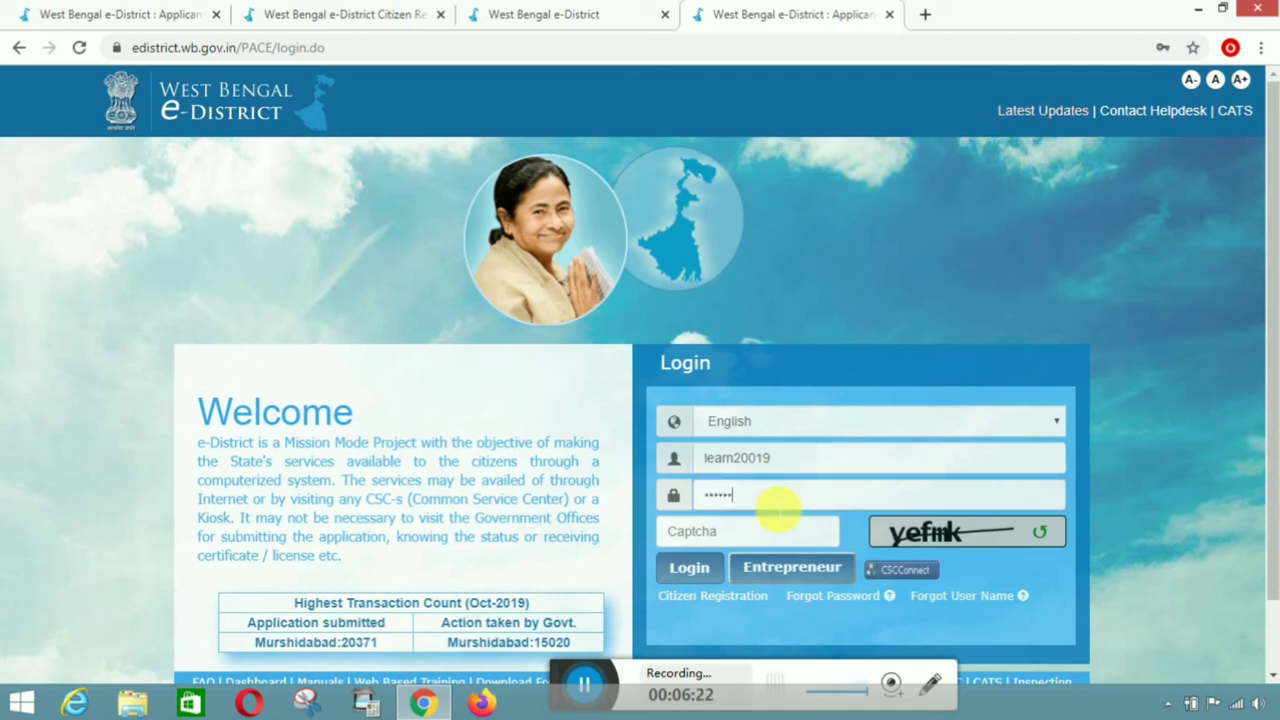
pyautogui.write('••')
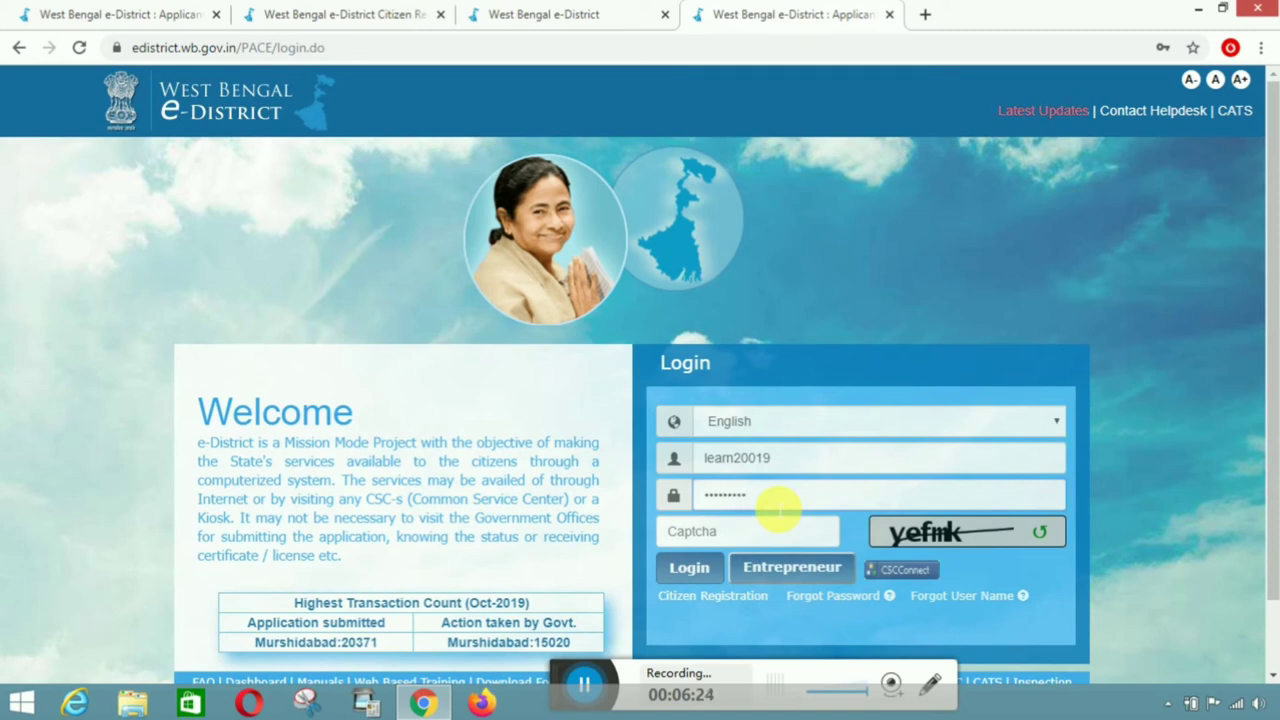
pyautogui.write('••')
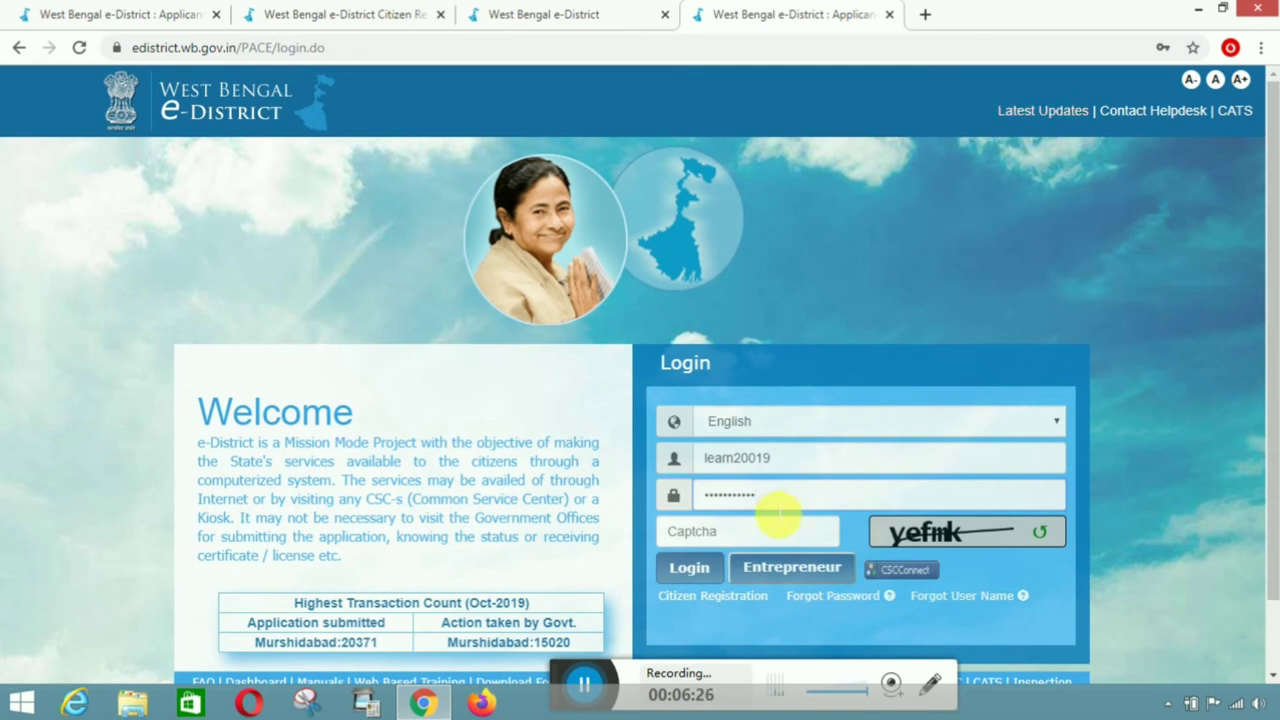
pyautogui.click(809, 530)
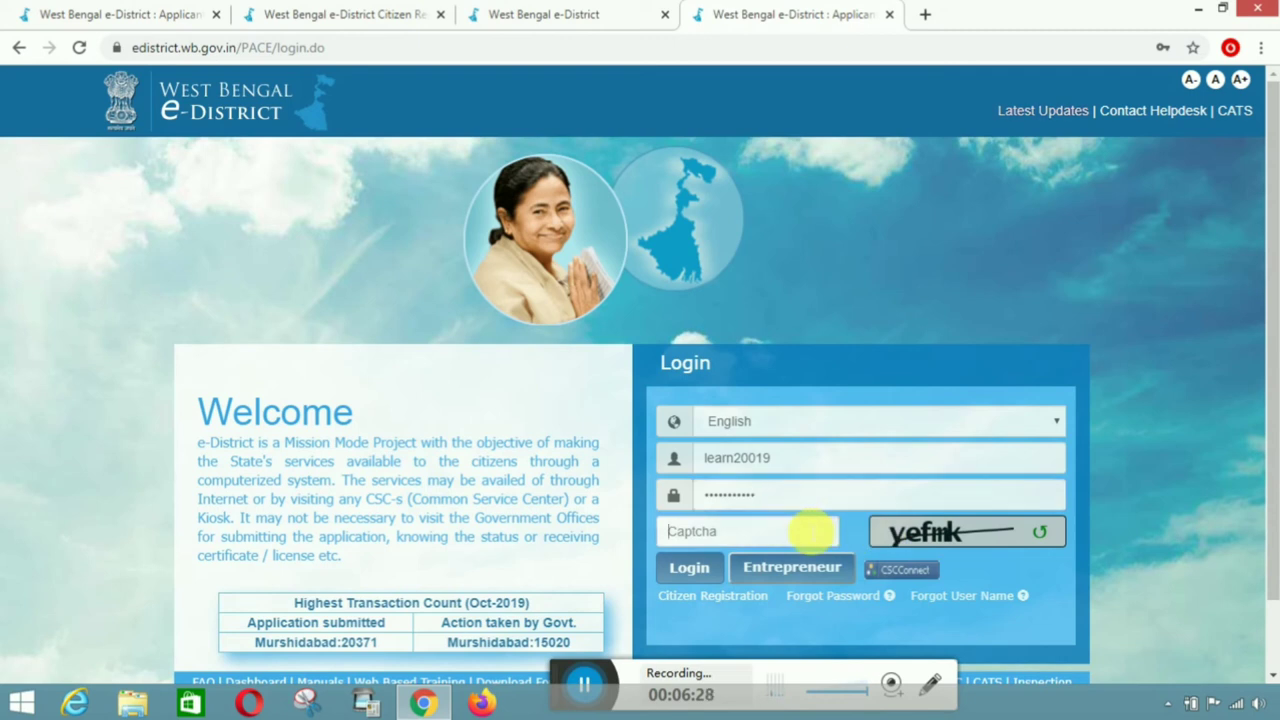
pyautogui.write('ye')
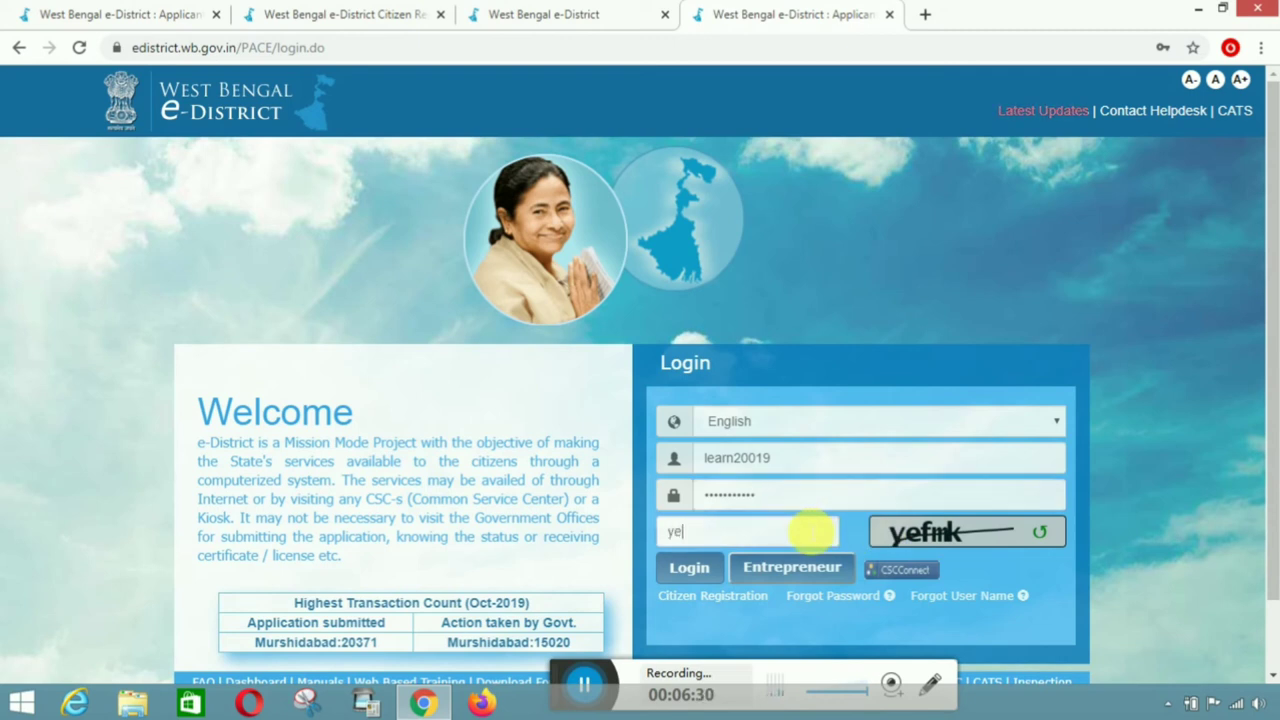
pyautogui.write('fmk')
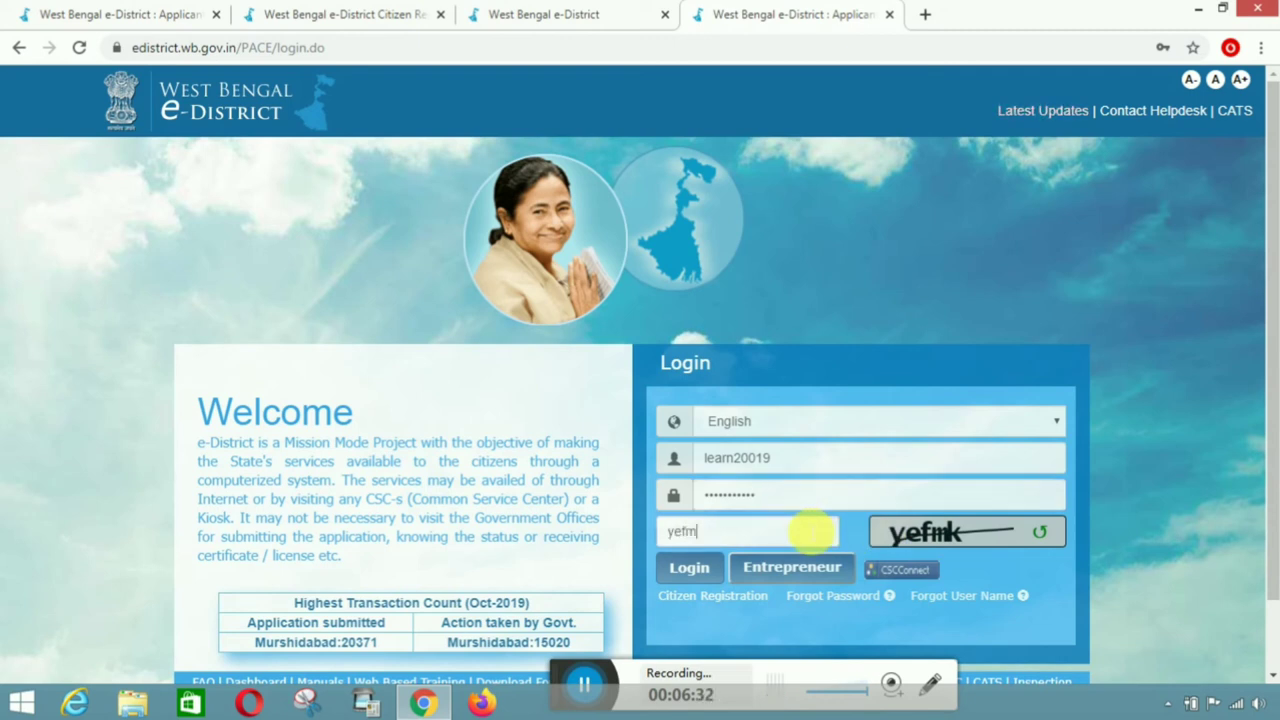
pyautogui.click(712, 576)
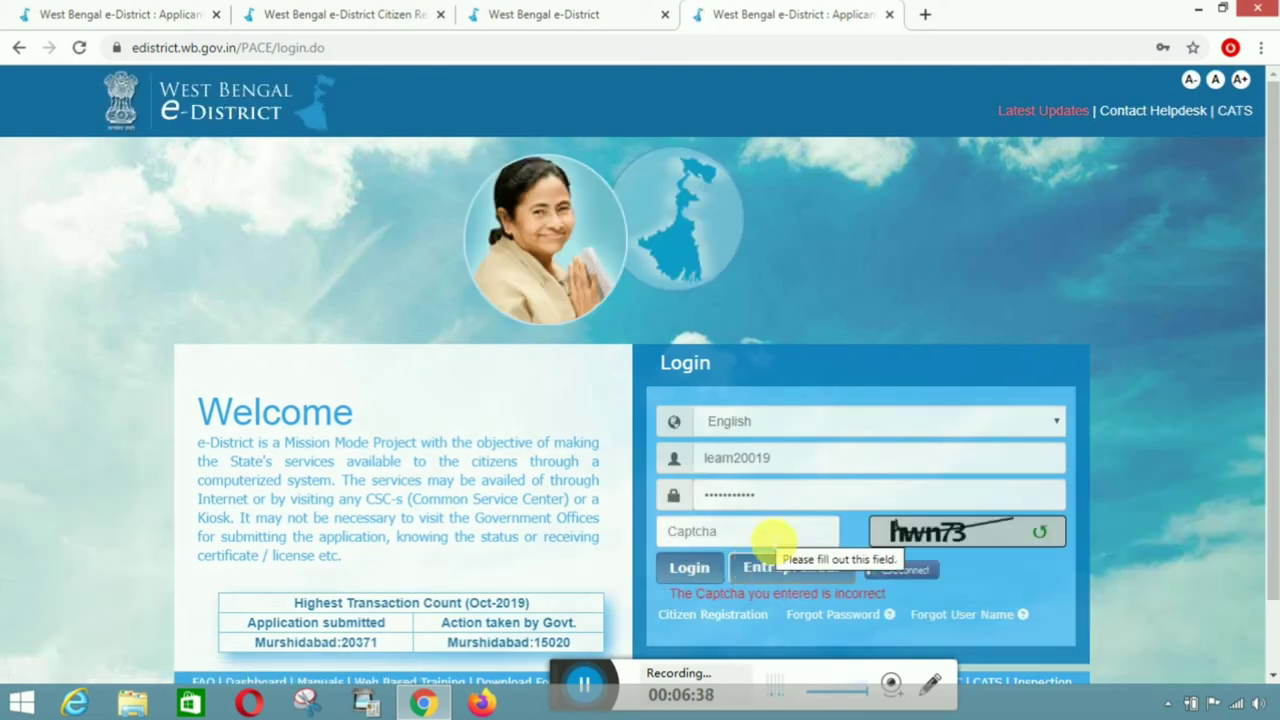
# Retry login with the new captcha, then again with the corrected details and latest captcha
pyautogui.click(775, 541)
pyautogui.write('h')
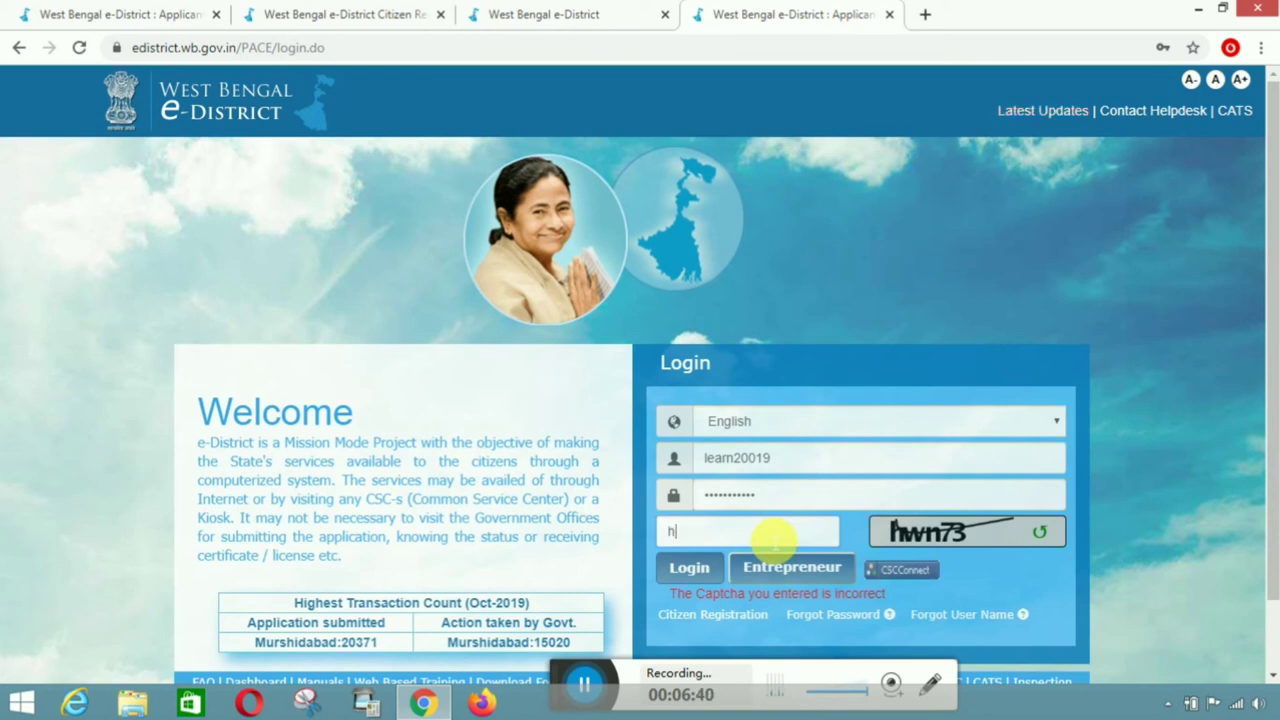
pyautogui.write('wn')
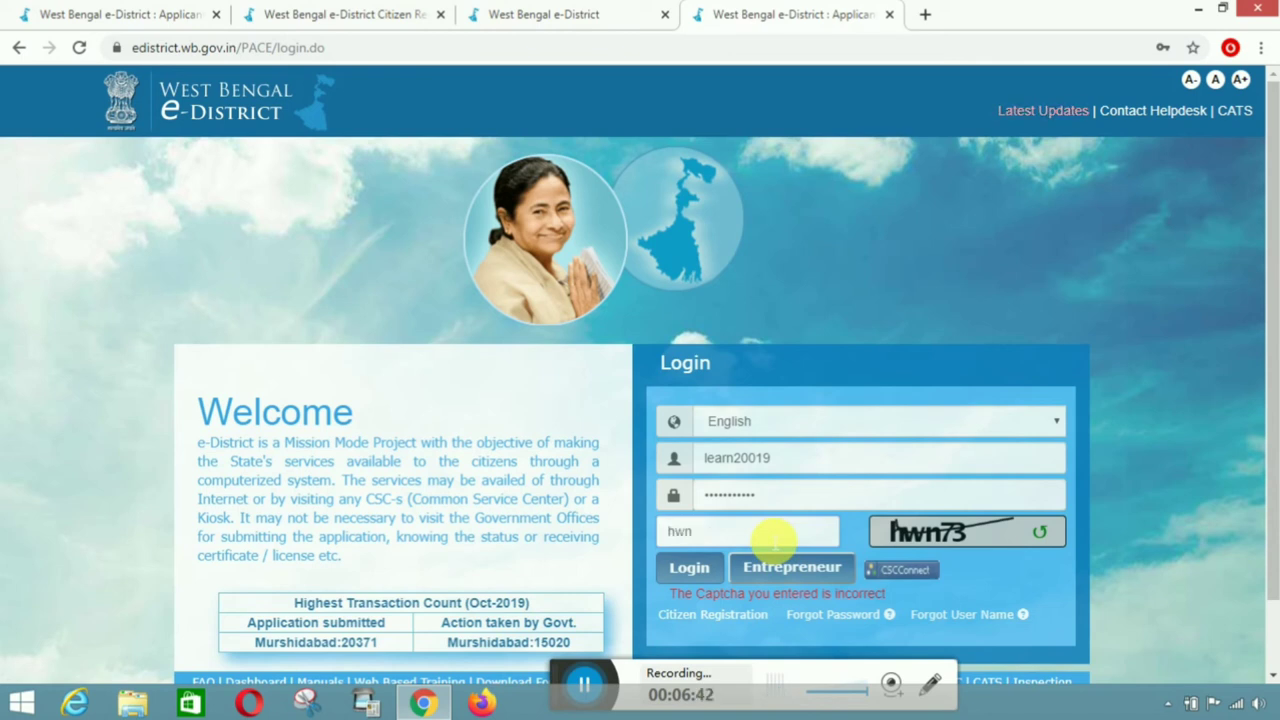
pyautogui.write('73')
pyautogui.click(689, 569)
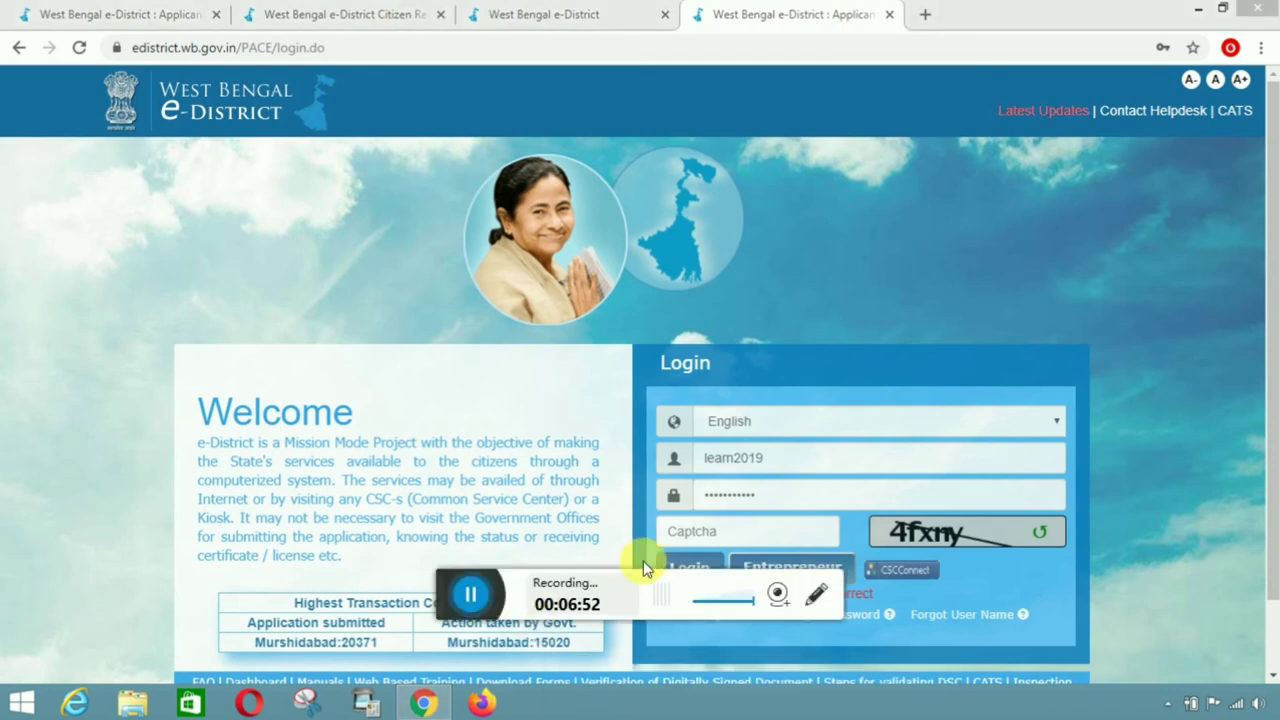
pyautogui.moveTo(455, 588); pyautogui.dragTo(536, 690)
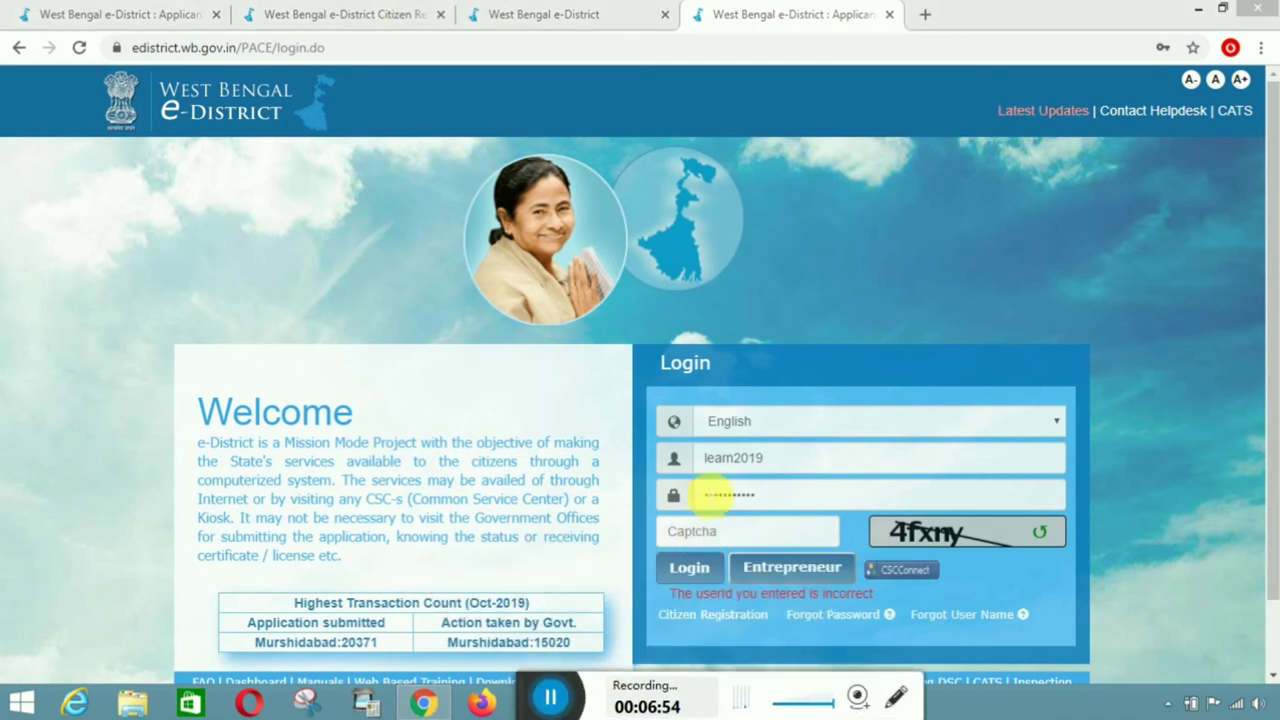
pyautogui.click(716, 529)
pyautogui.write('4')
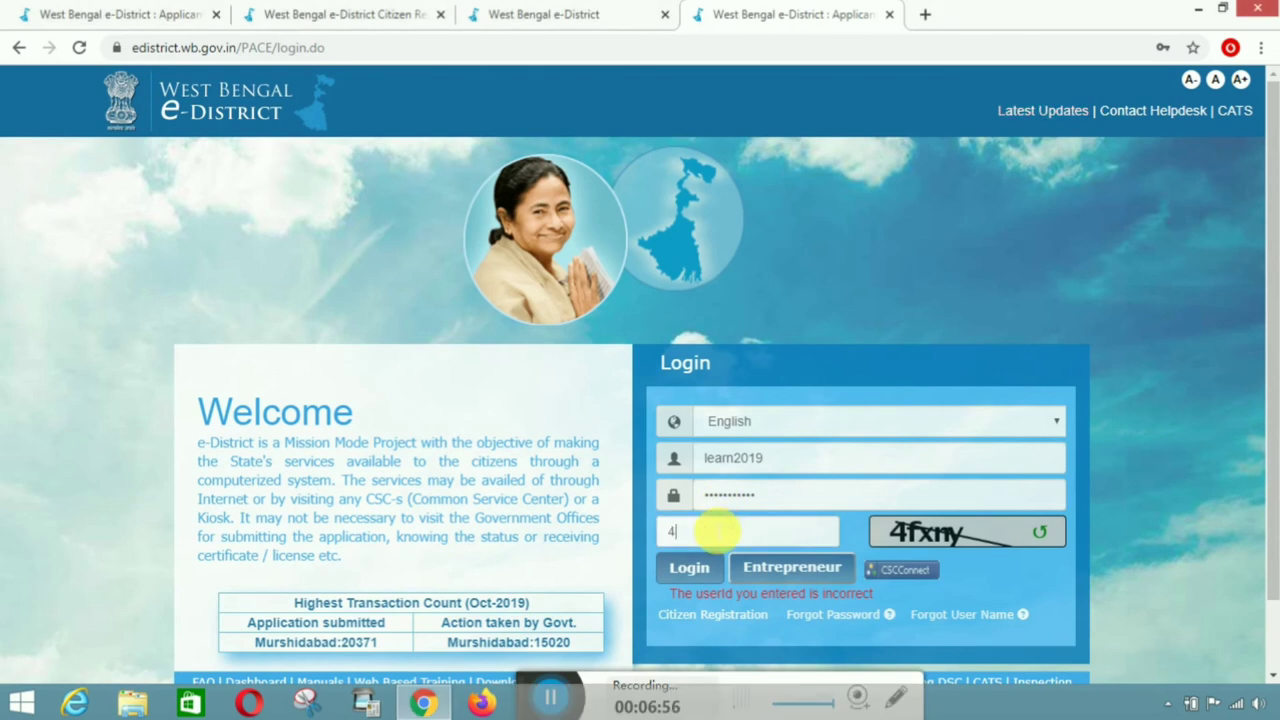
pyautogui.write('fx')
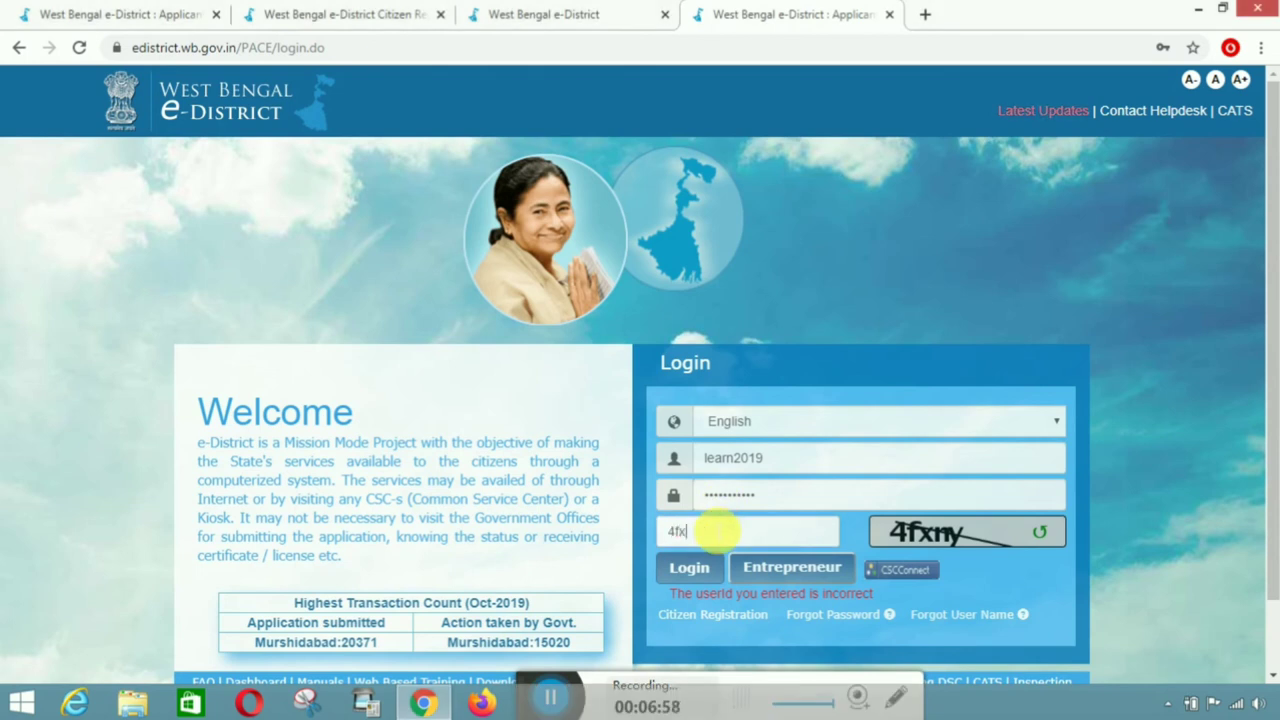
pyautogui.write('ny')
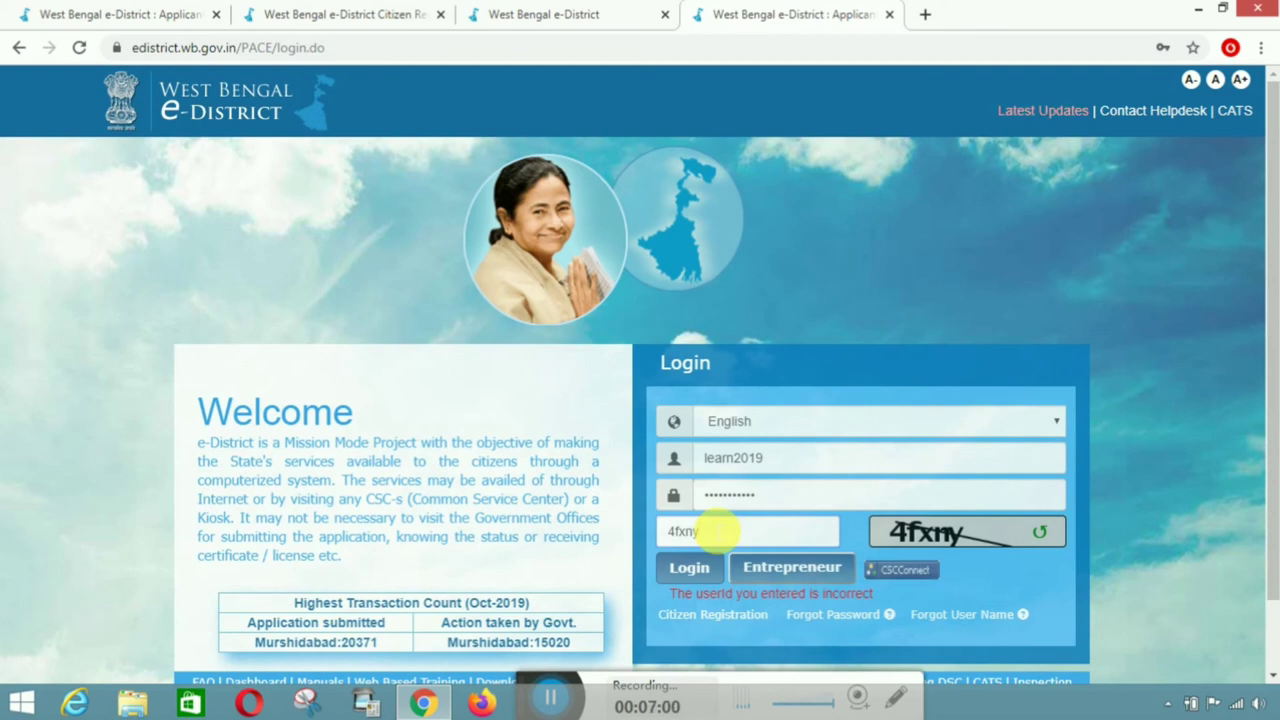
pyautogui.click(677, 568)
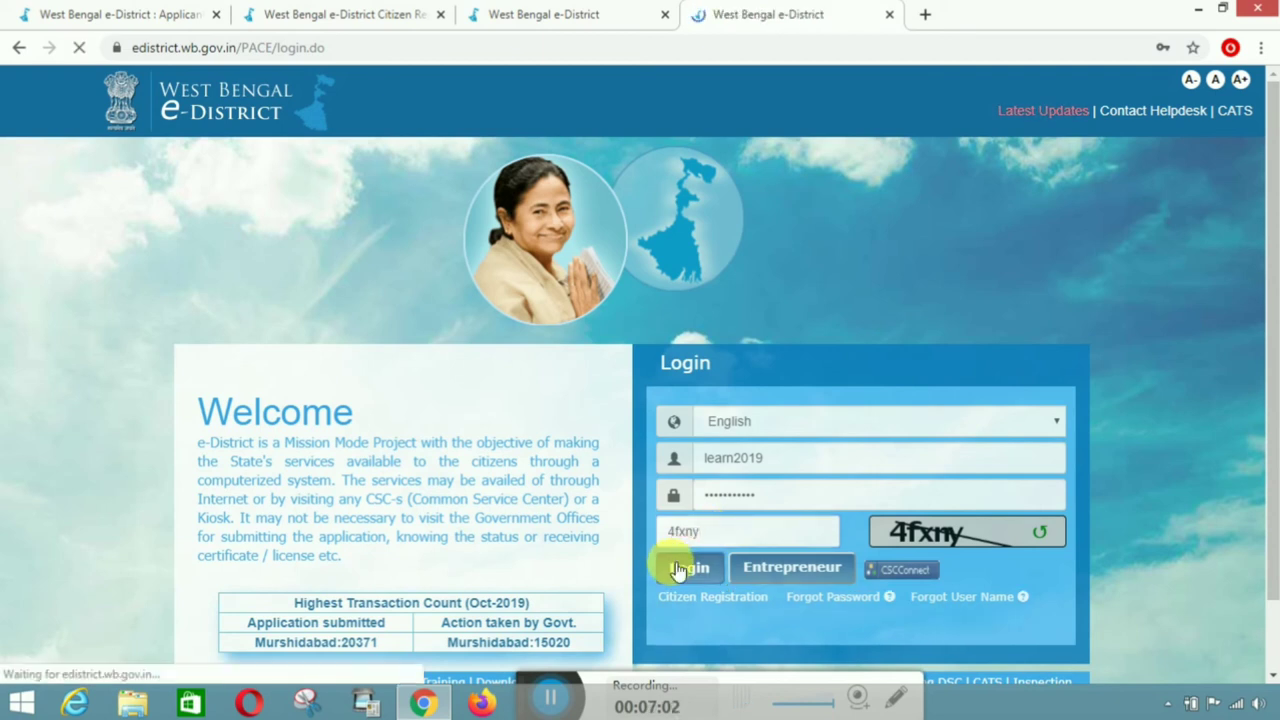